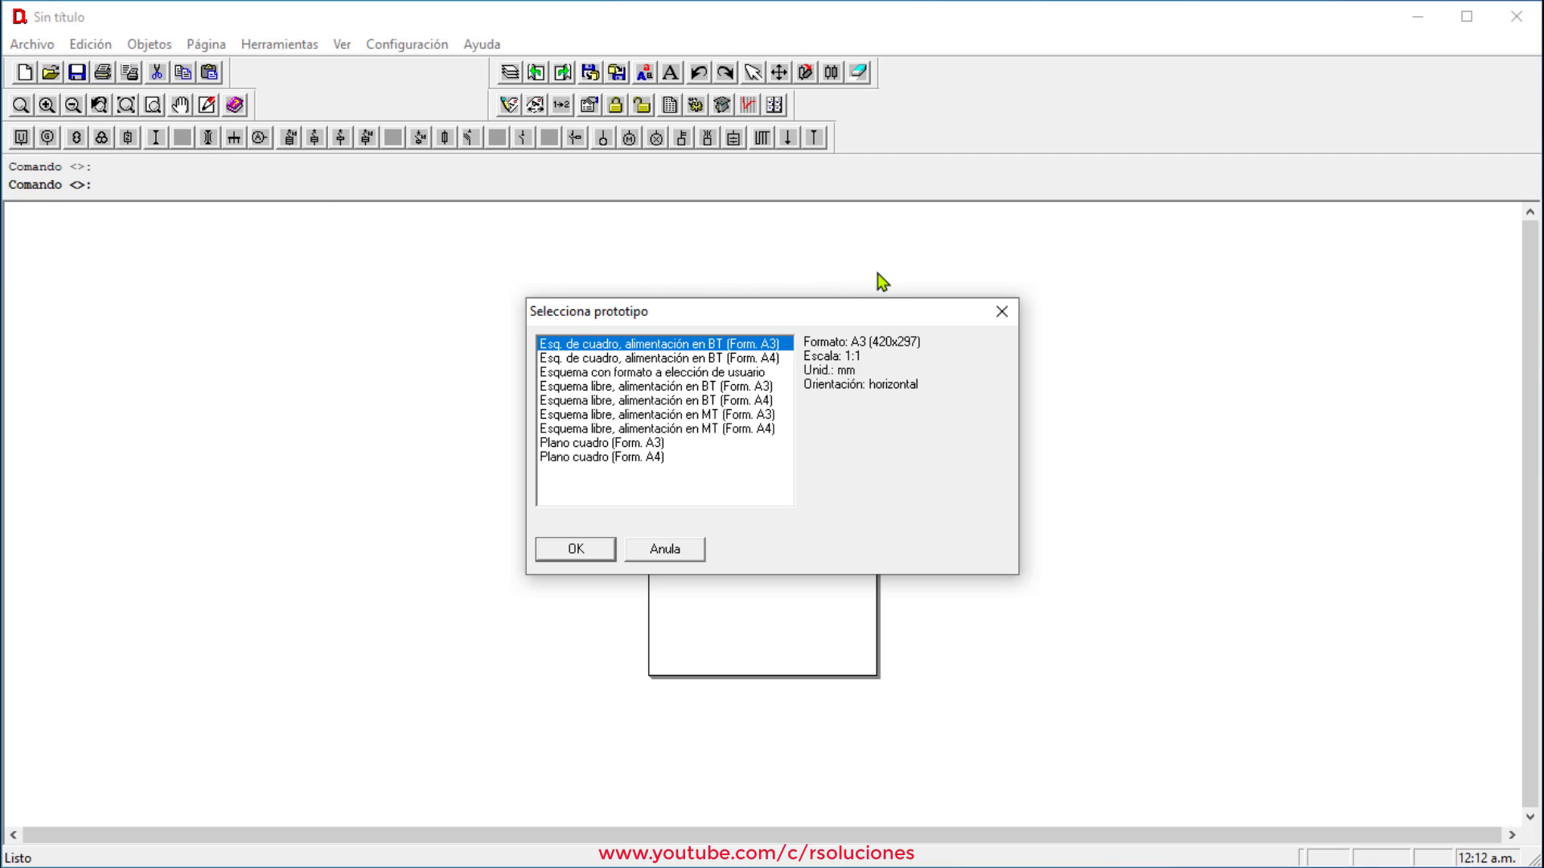
Step: Dismiss the startup prototype selection and notice, and open the existing project file Ejemplo01.ILE
{"action": "left_click", "coordinate": [998, 318]}
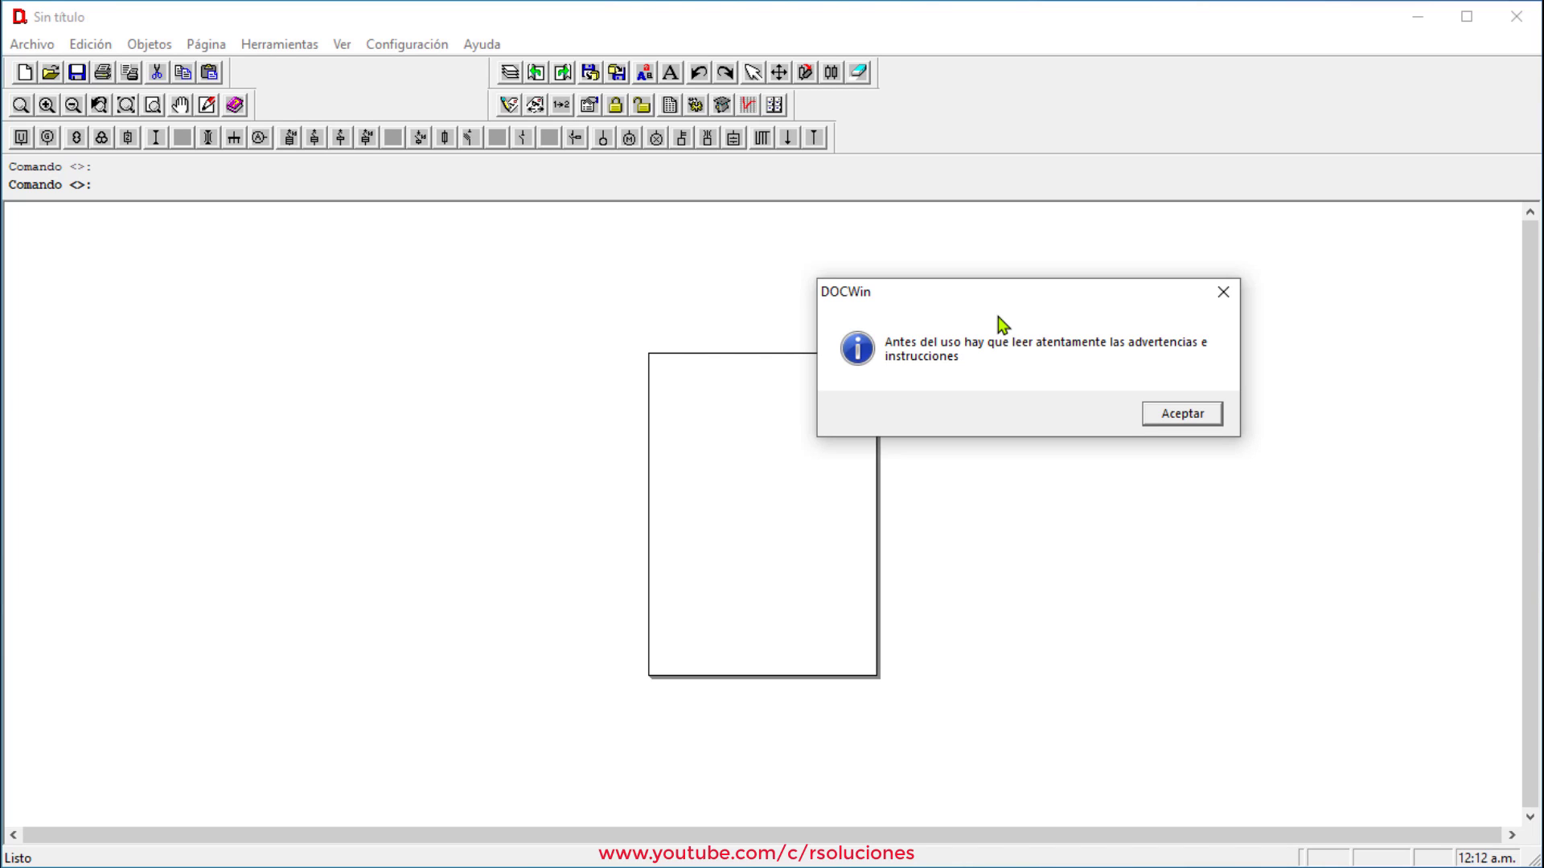
{"action": "key", "text": "Return"}
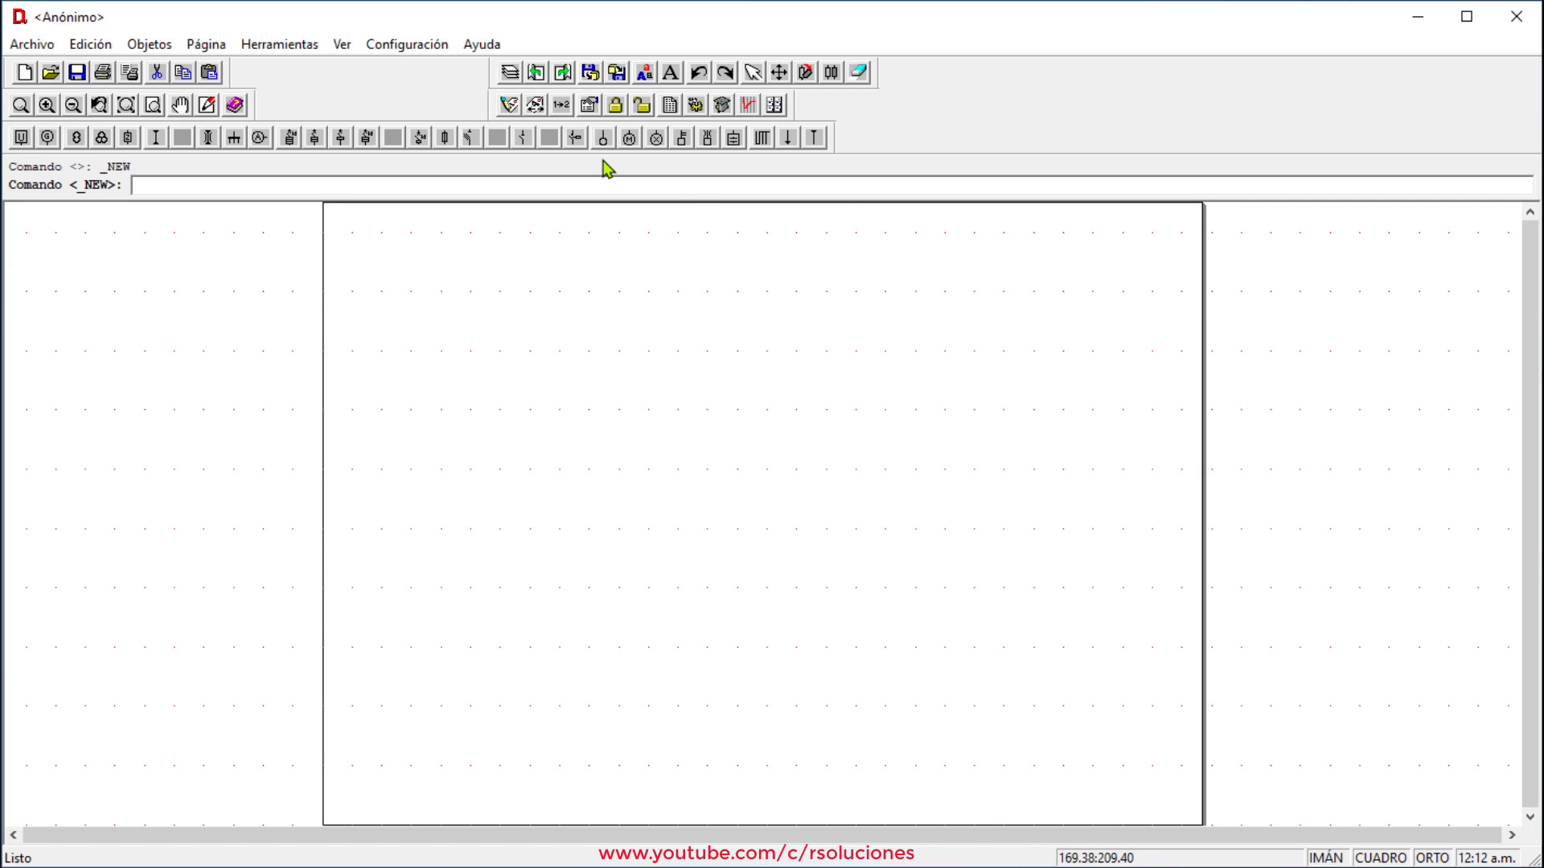
{"action": "left_click", "coordinate": [59, 70]}
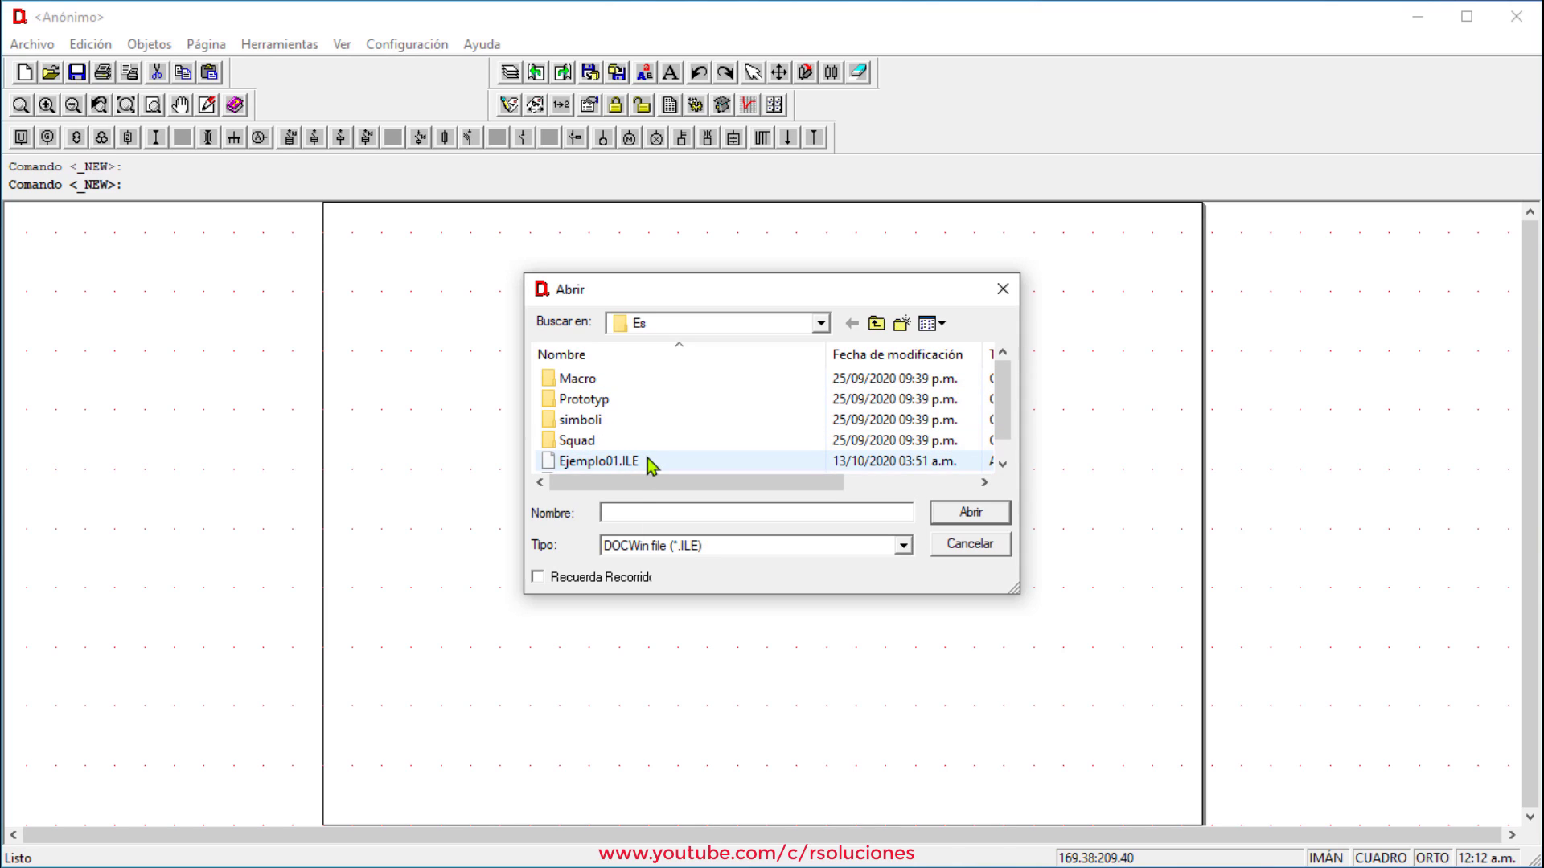
{"action": "left_click", "coordinate": [649, 462]}
{"action": "left_click", "coordinate": [977, 518]}
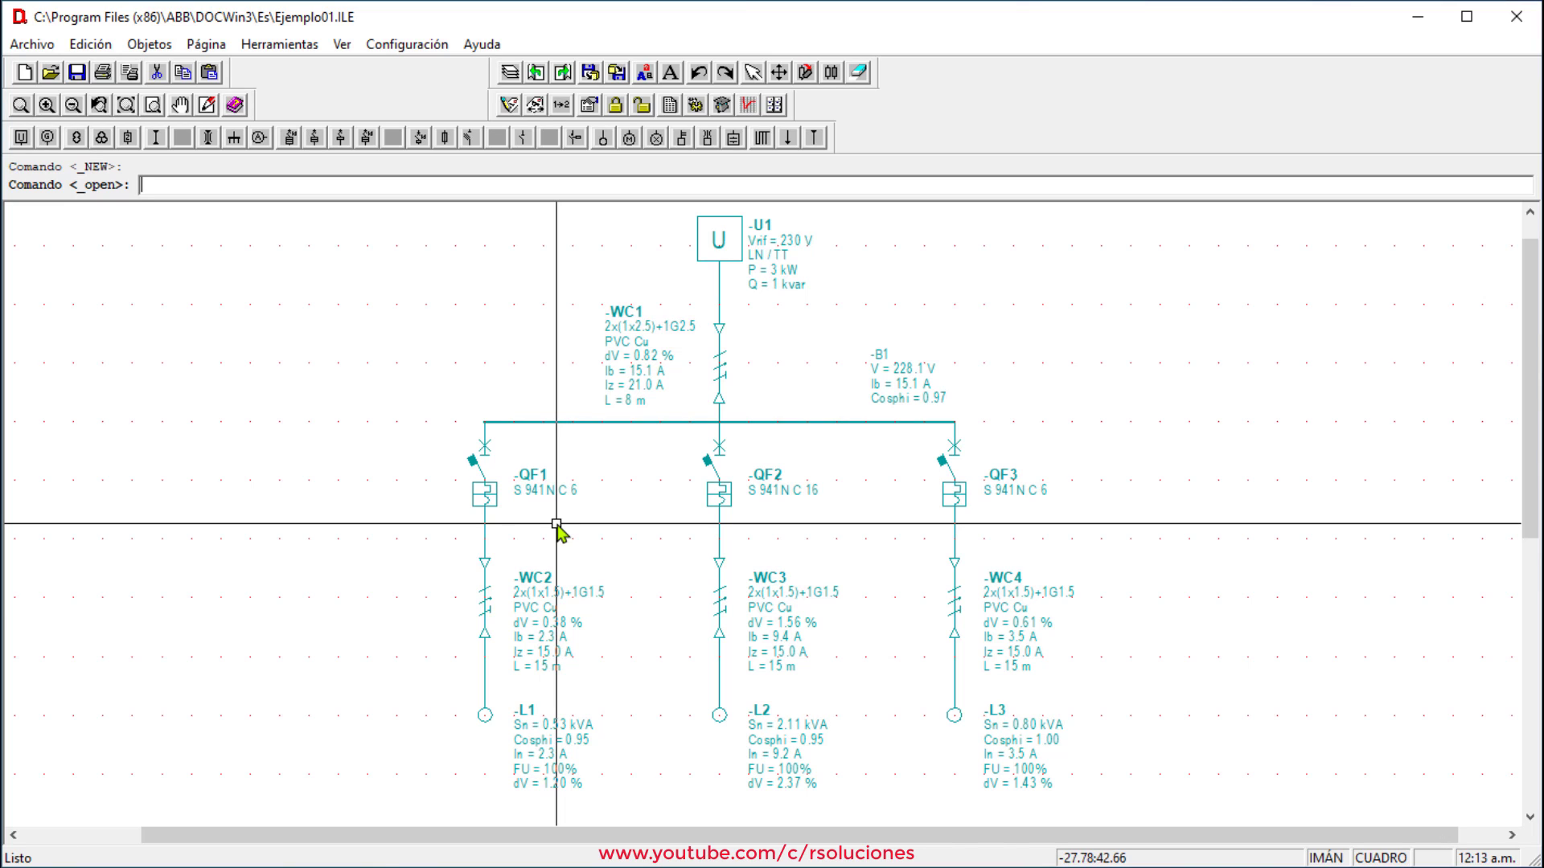
Step: Replace circuit breaker QF1 with the Modular System Pro M, Curva C model S 941N C 16 and lock that selection
{"action": "double_click", "coordinate": [555, 493]}
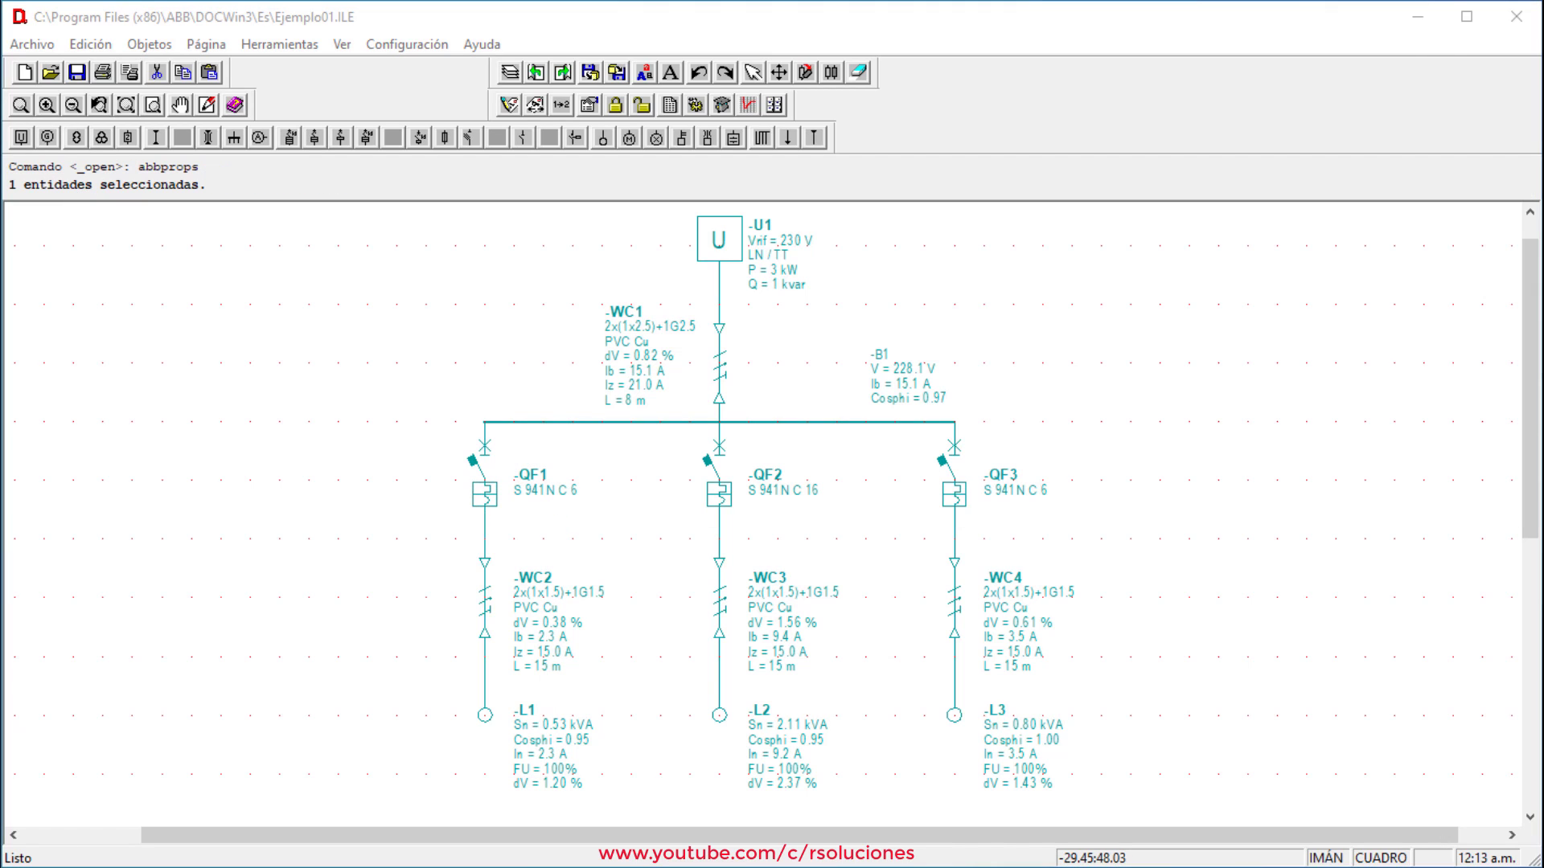
{"action": "left_click_drag", "start_coordinate": [1034, 16], "coordinate": [821, 83]}
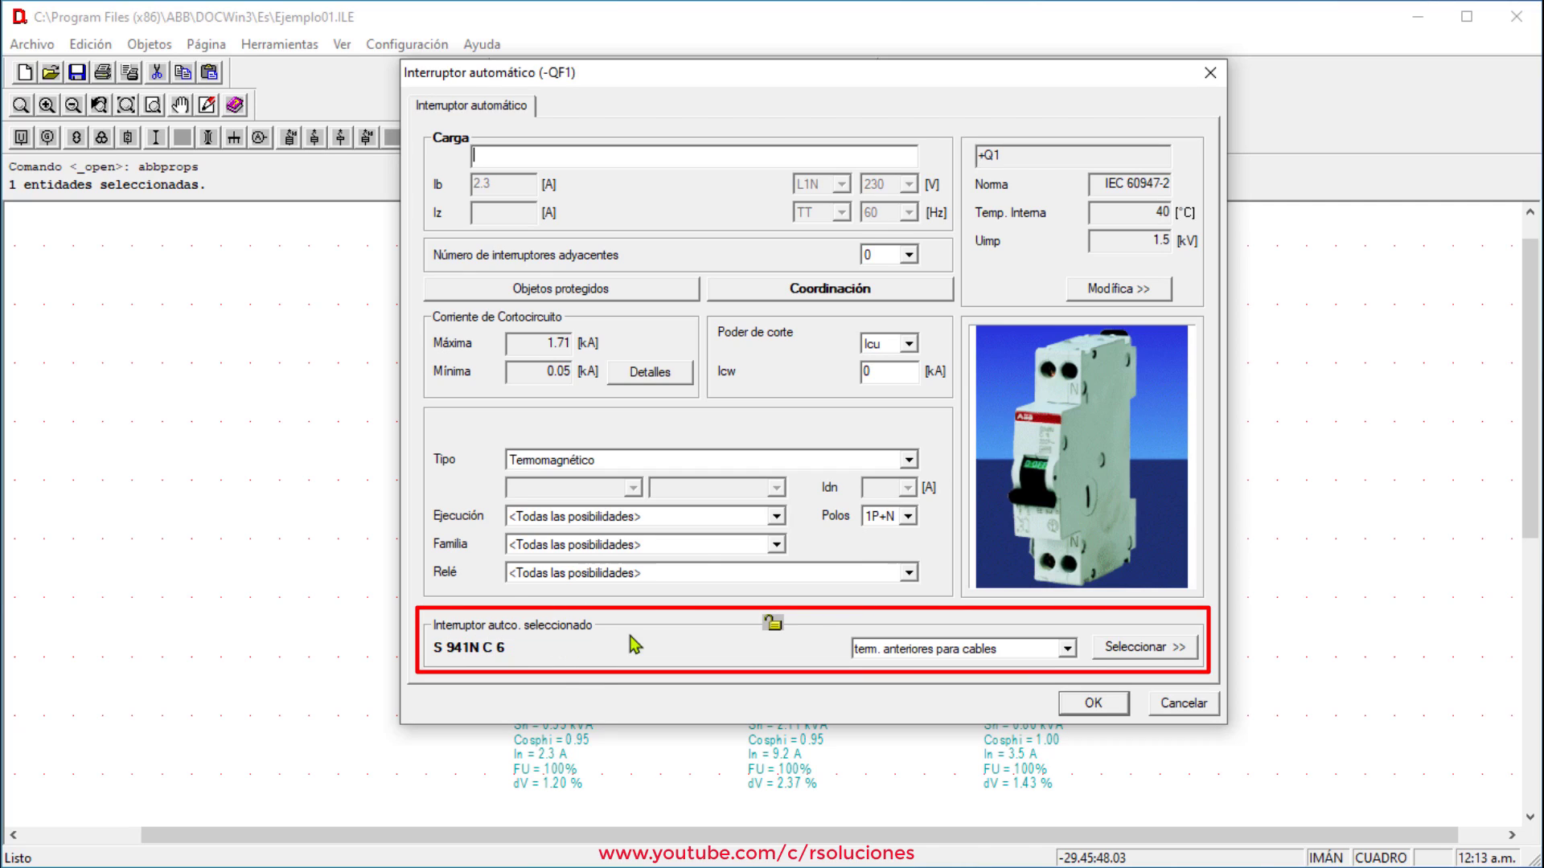
{"action": "left_click", "coordinate": [1150, 650]}
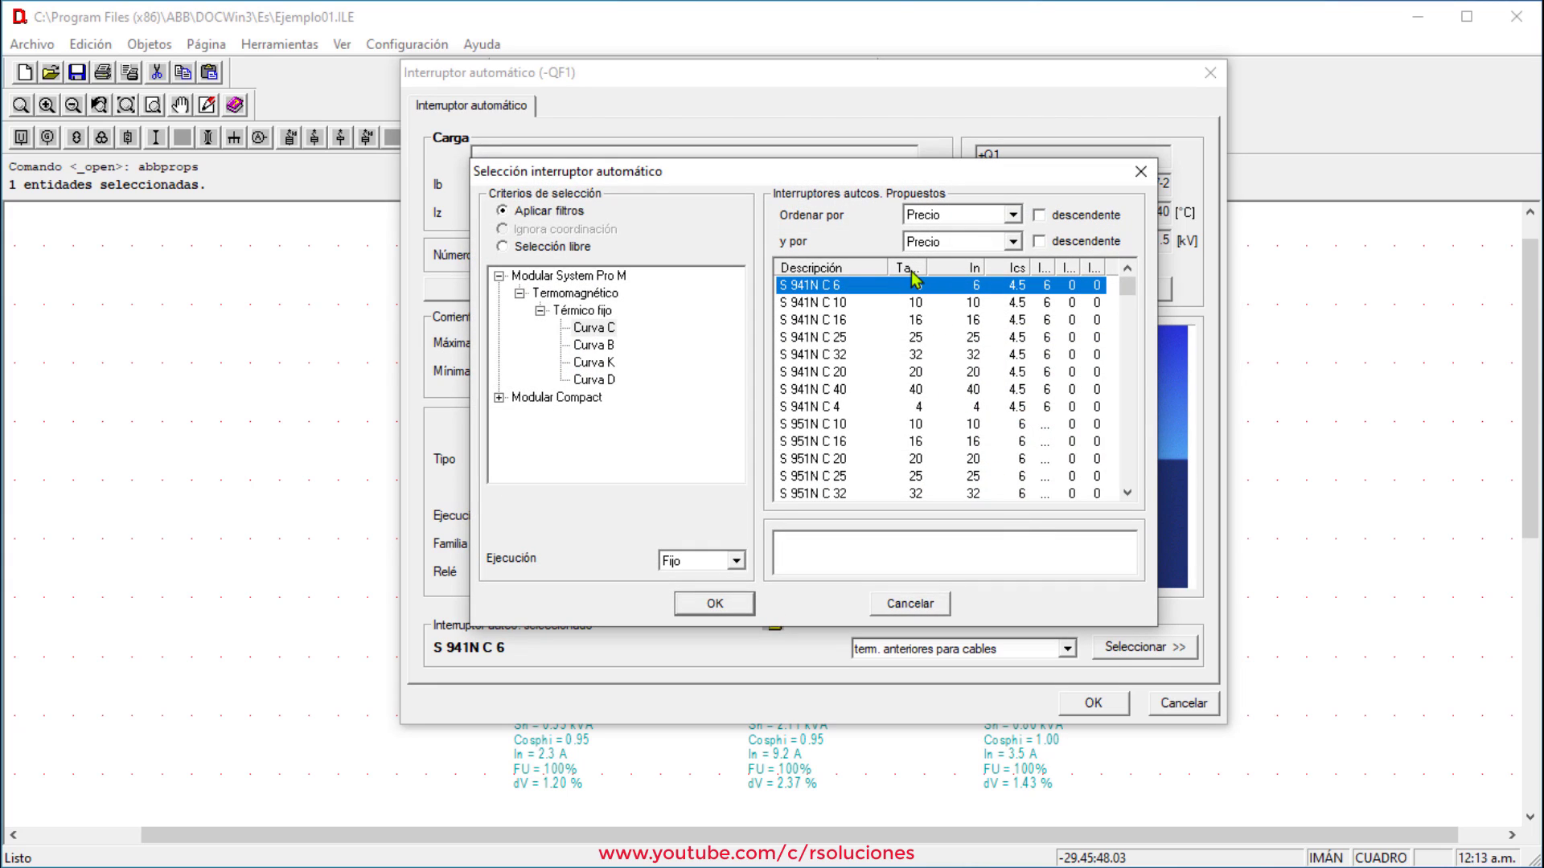
{"action": "left_click_drag", "start_coordinate": [890, 263], "coordinate": [981, 269]}
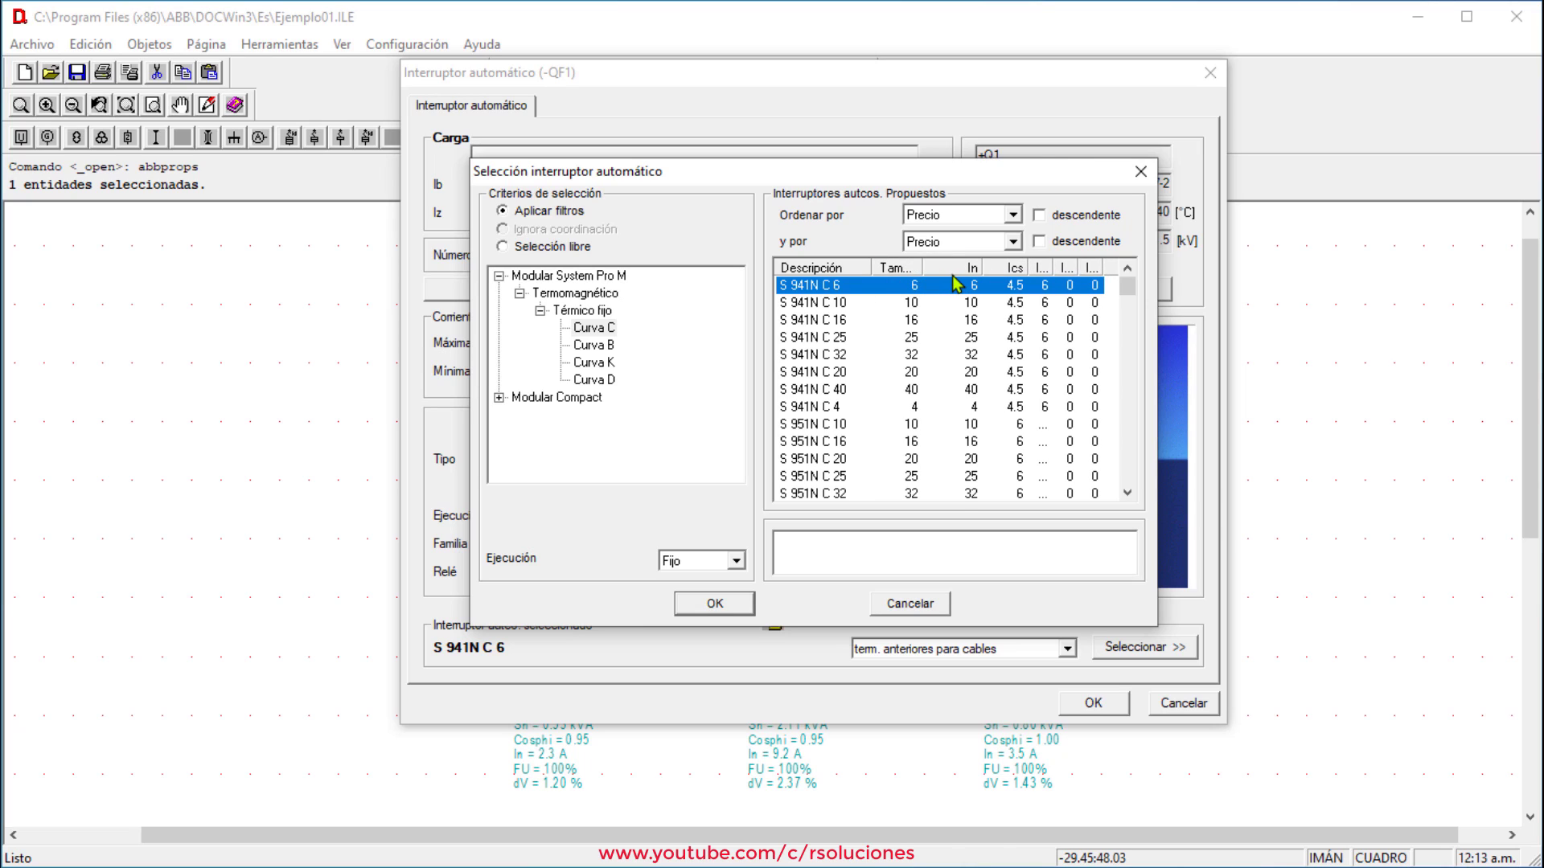
{"action": "left_click", "coordinate": [596, 279]}
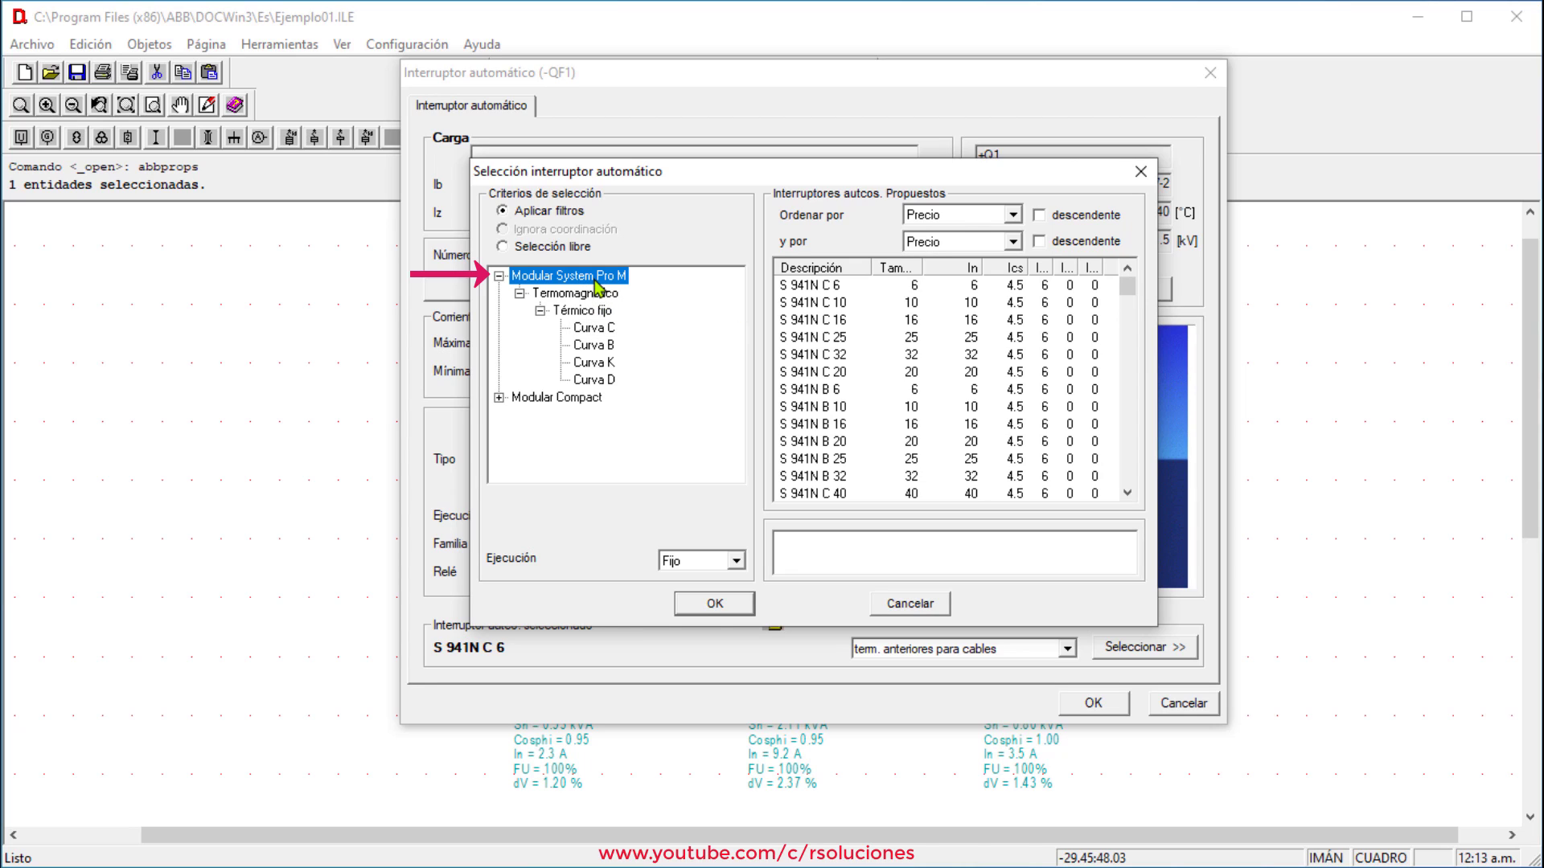
{"action": "left_click", "coordinate": [601, 329]}
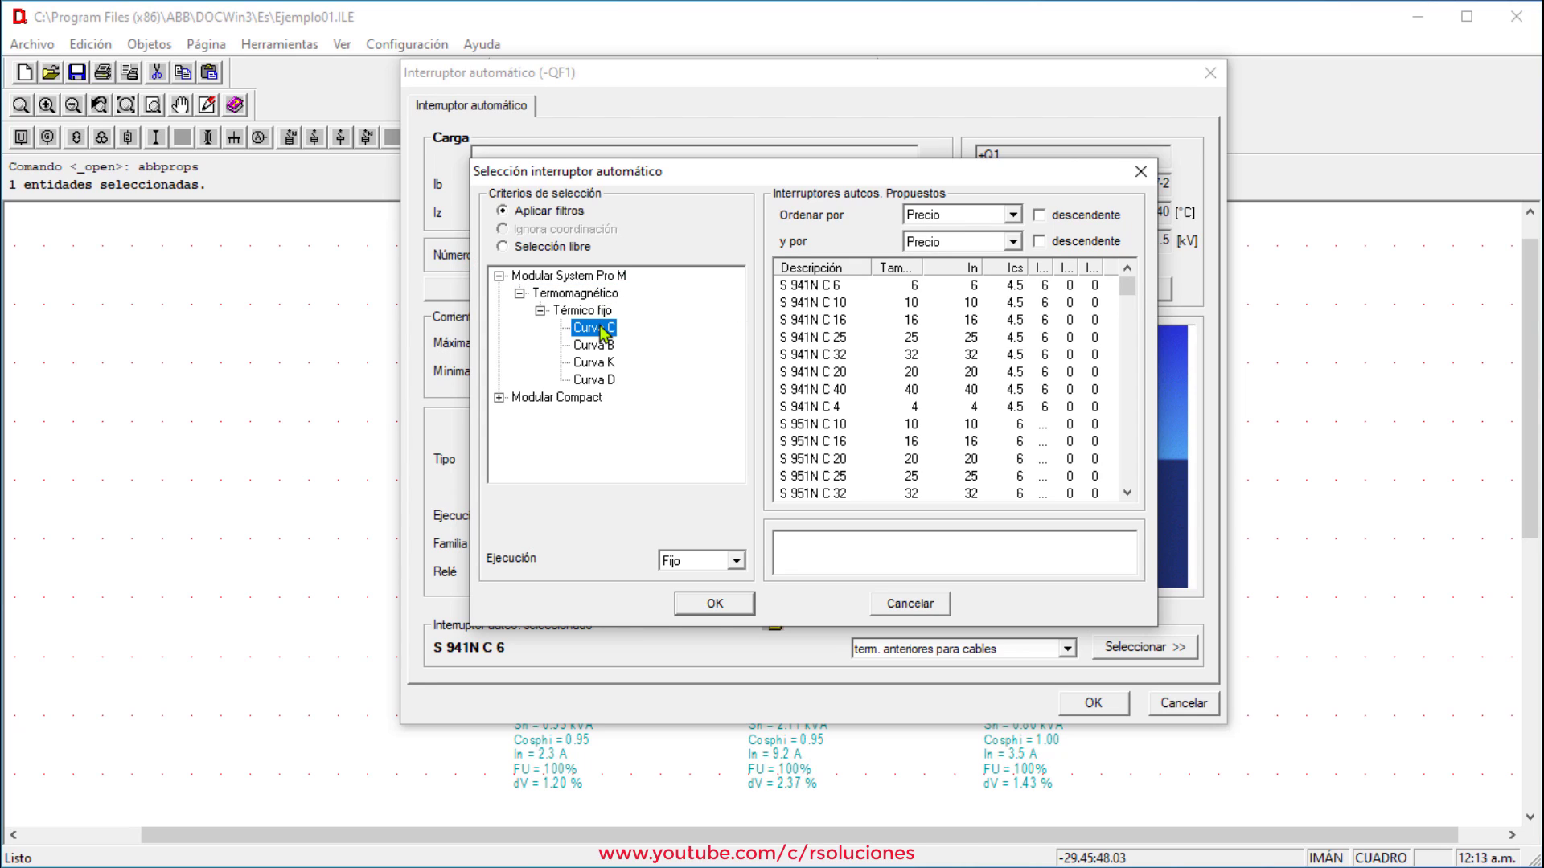
{"action": "left_click", "coordinate": [810, 287]}
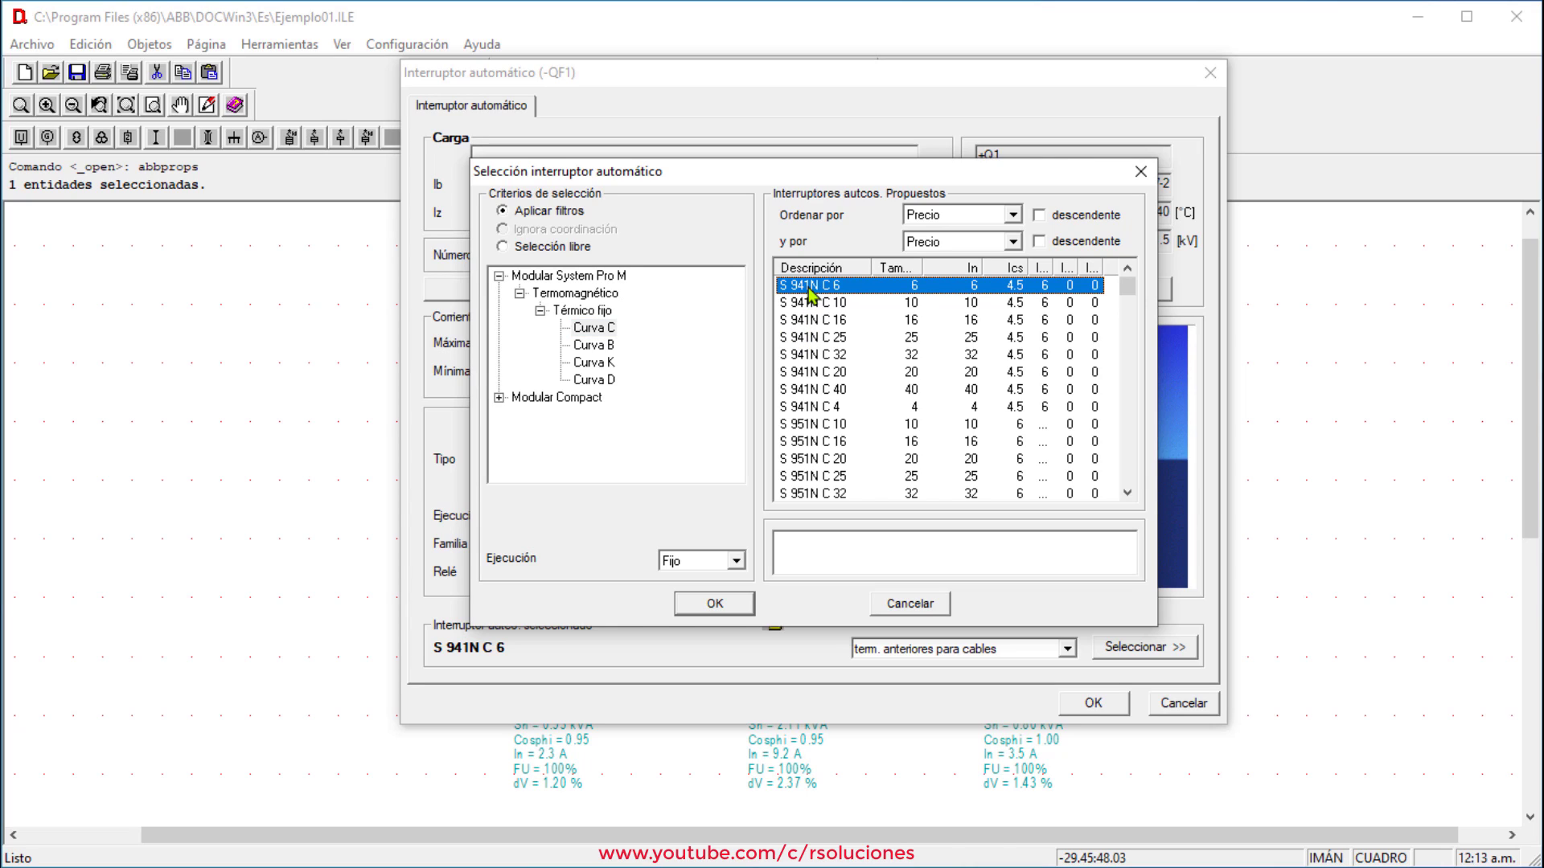
{"action": "left_click", "coordinate": [825, 327]}
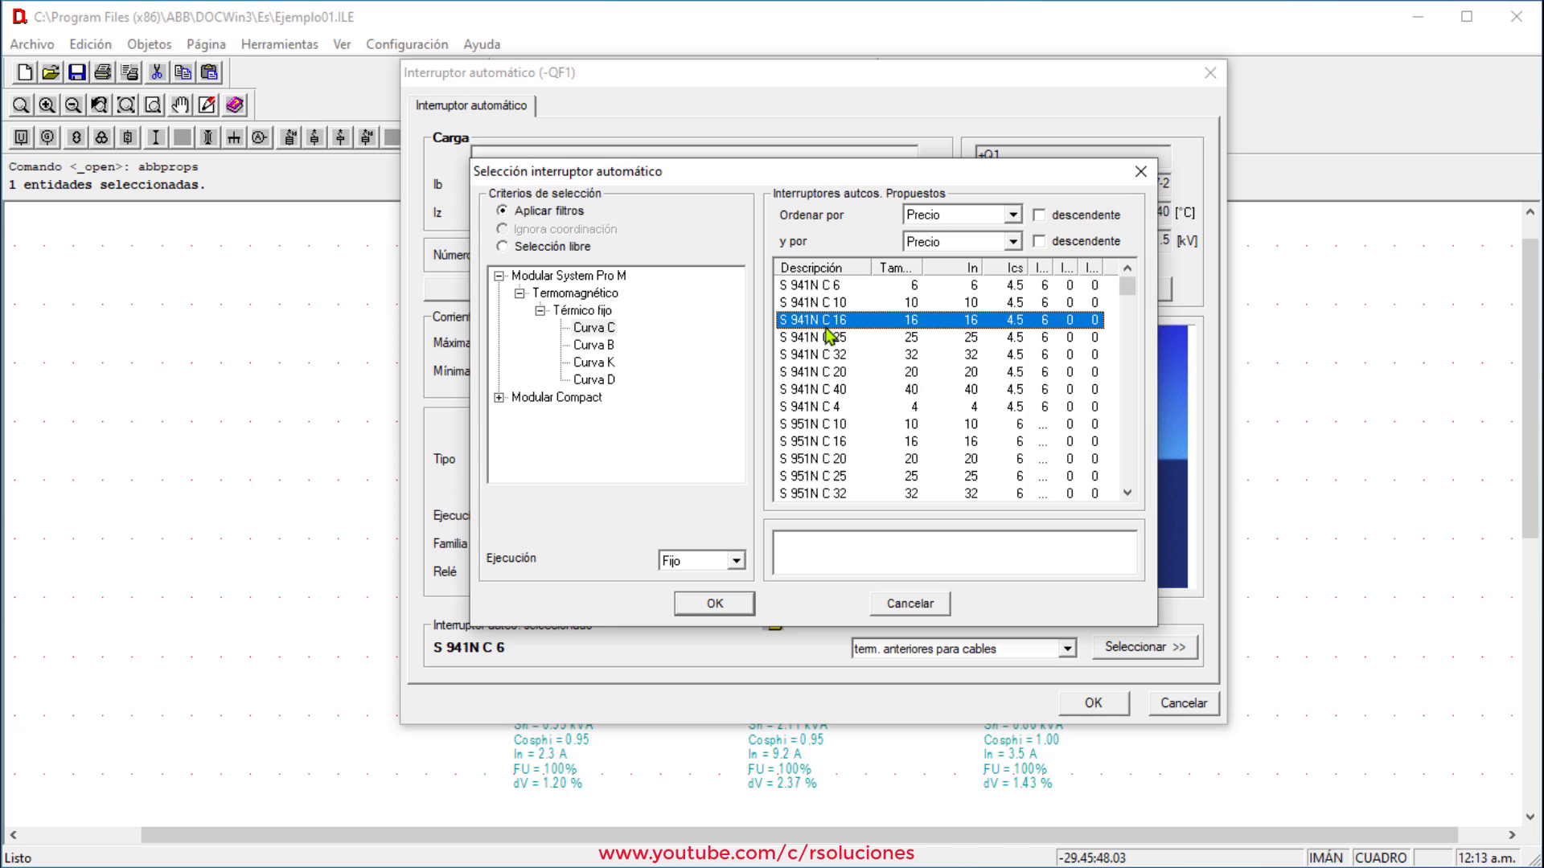
{"action": "left_click", "coordinate": [727, 609]}
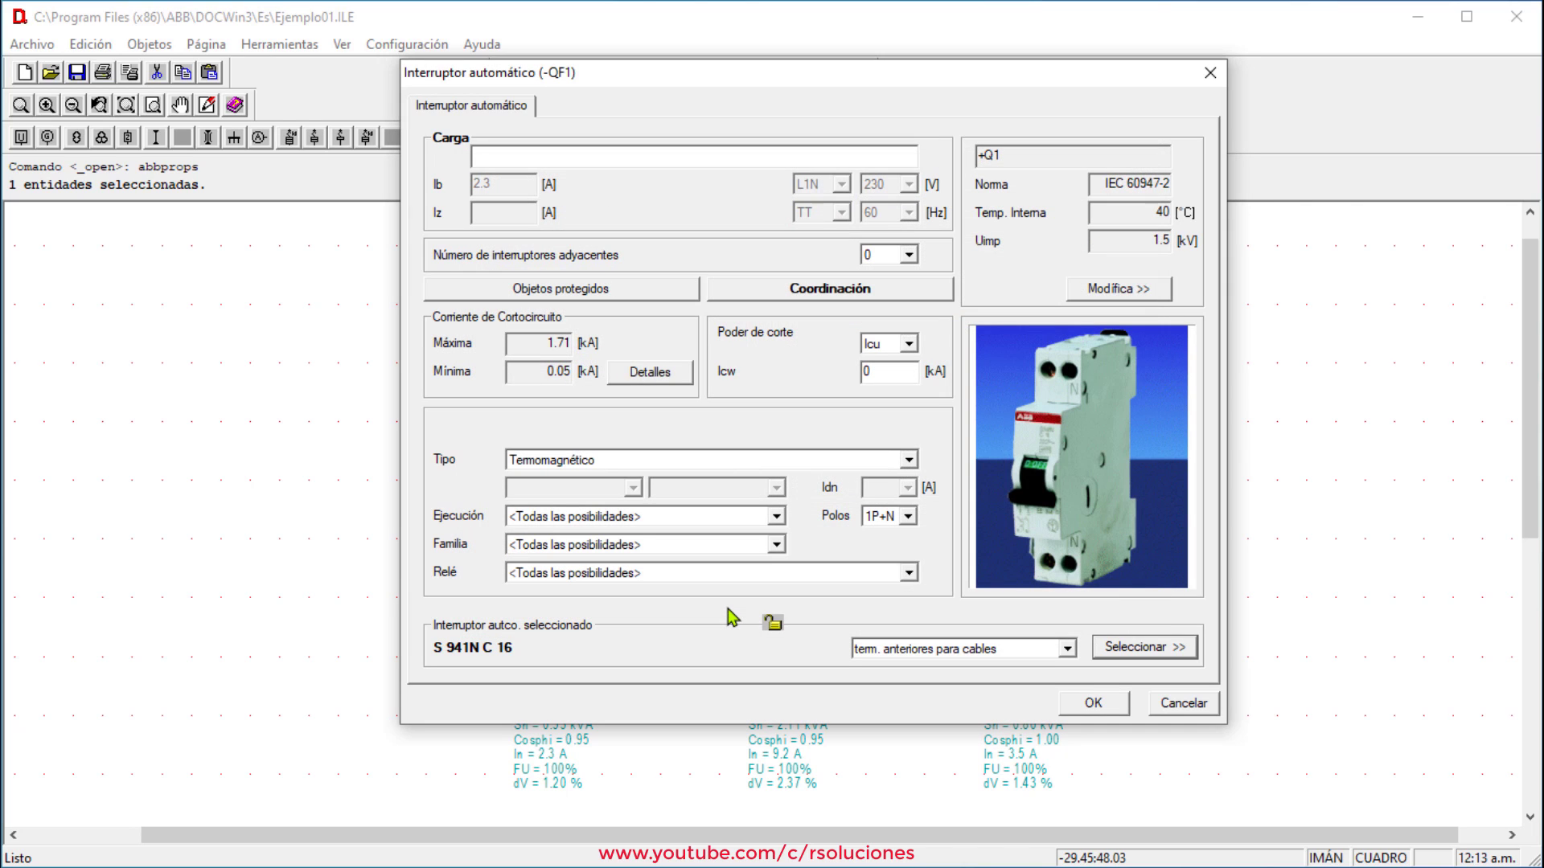
{"action": "left_click", "coordinate": [772, 623]}
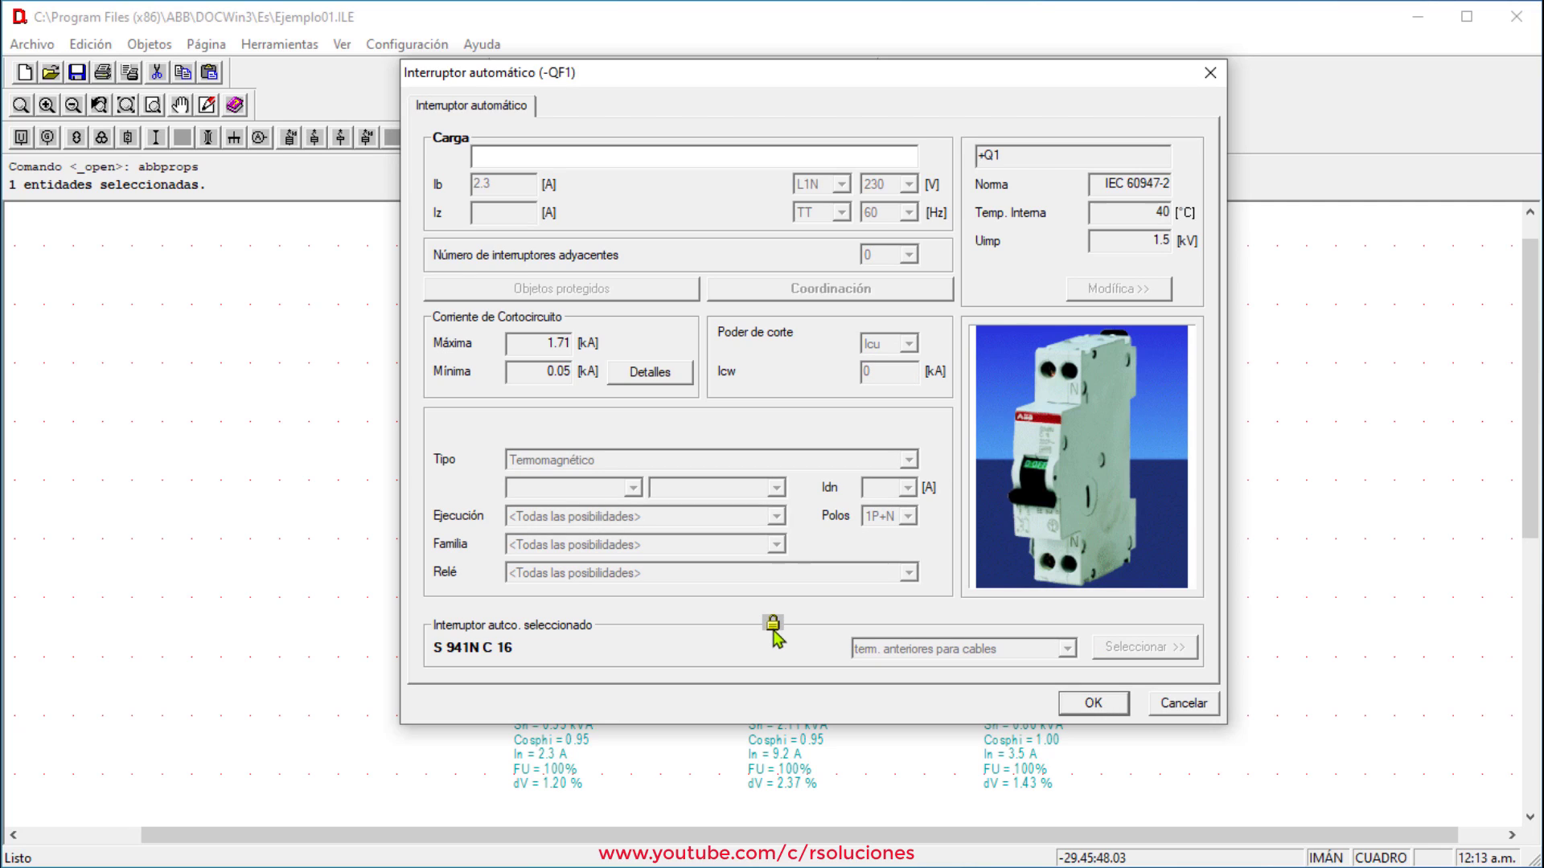
{"action": "left_click", "coordinate": [1091, 705]}
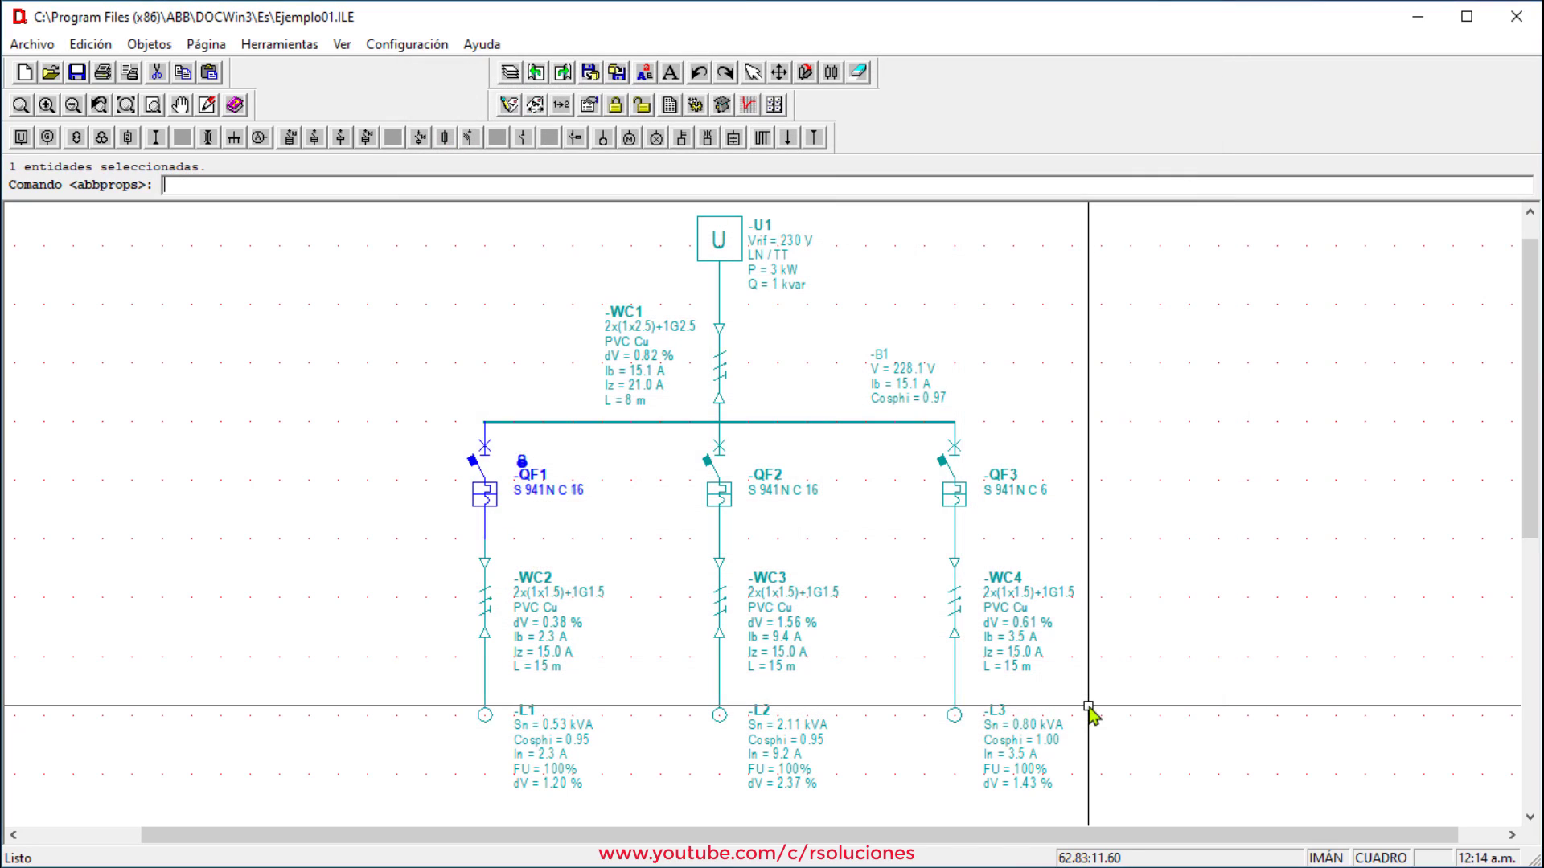
Step: Replace circuit breaker QF3 with model S 941N C 16 and lock that selection
{"action": "left_click", "coordinate": [998, 477]}
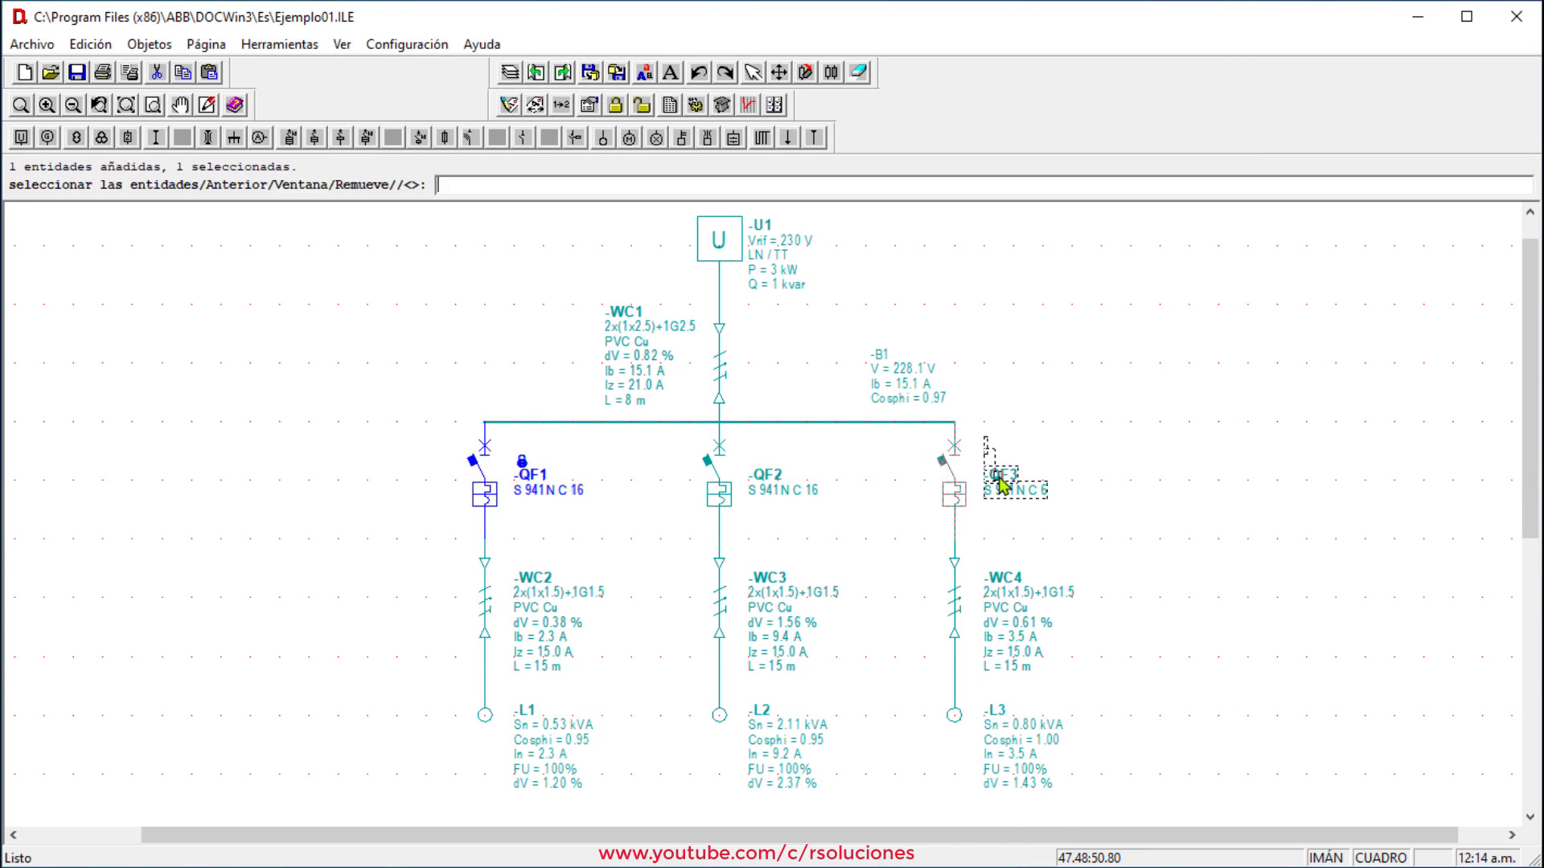
{"action": "key", "text": "Return"}
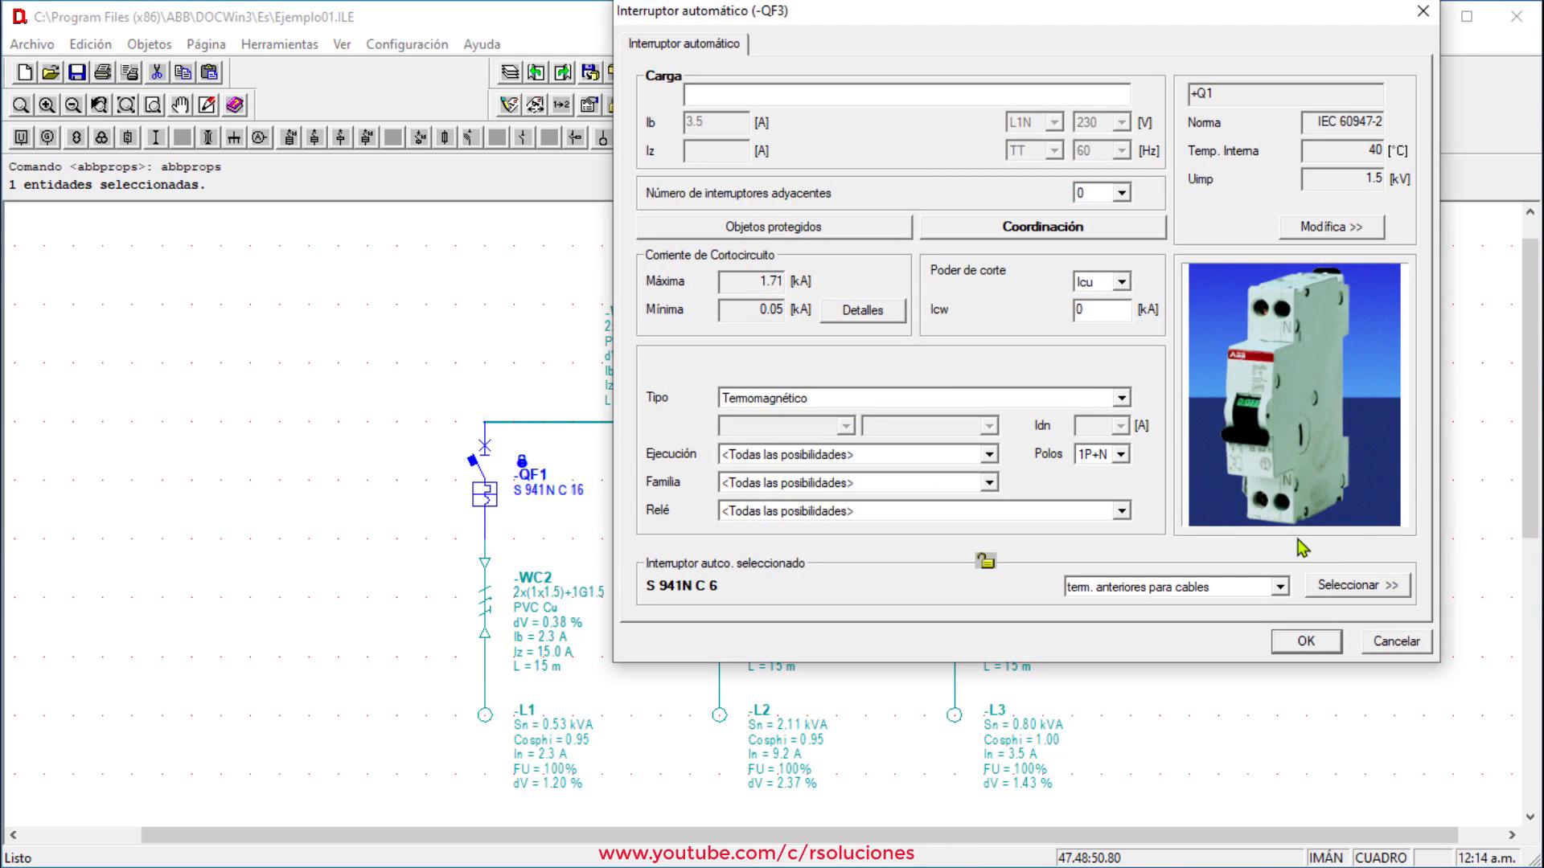
{"action": "left_click", "coordinate": [1335, 585]}
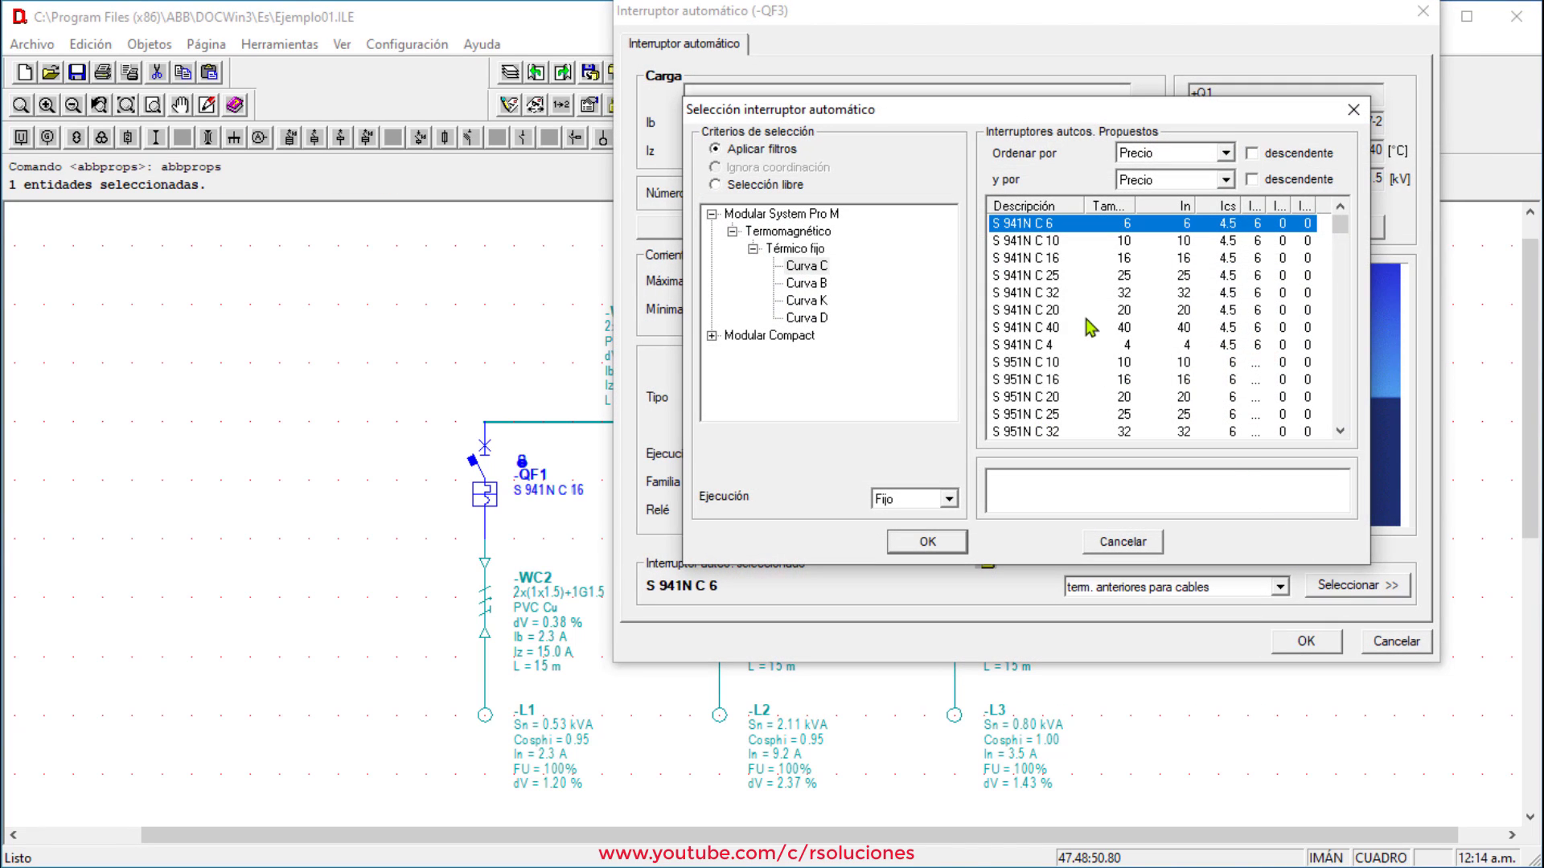
{"action": "left_click", "coordinate": [1040, 259]}
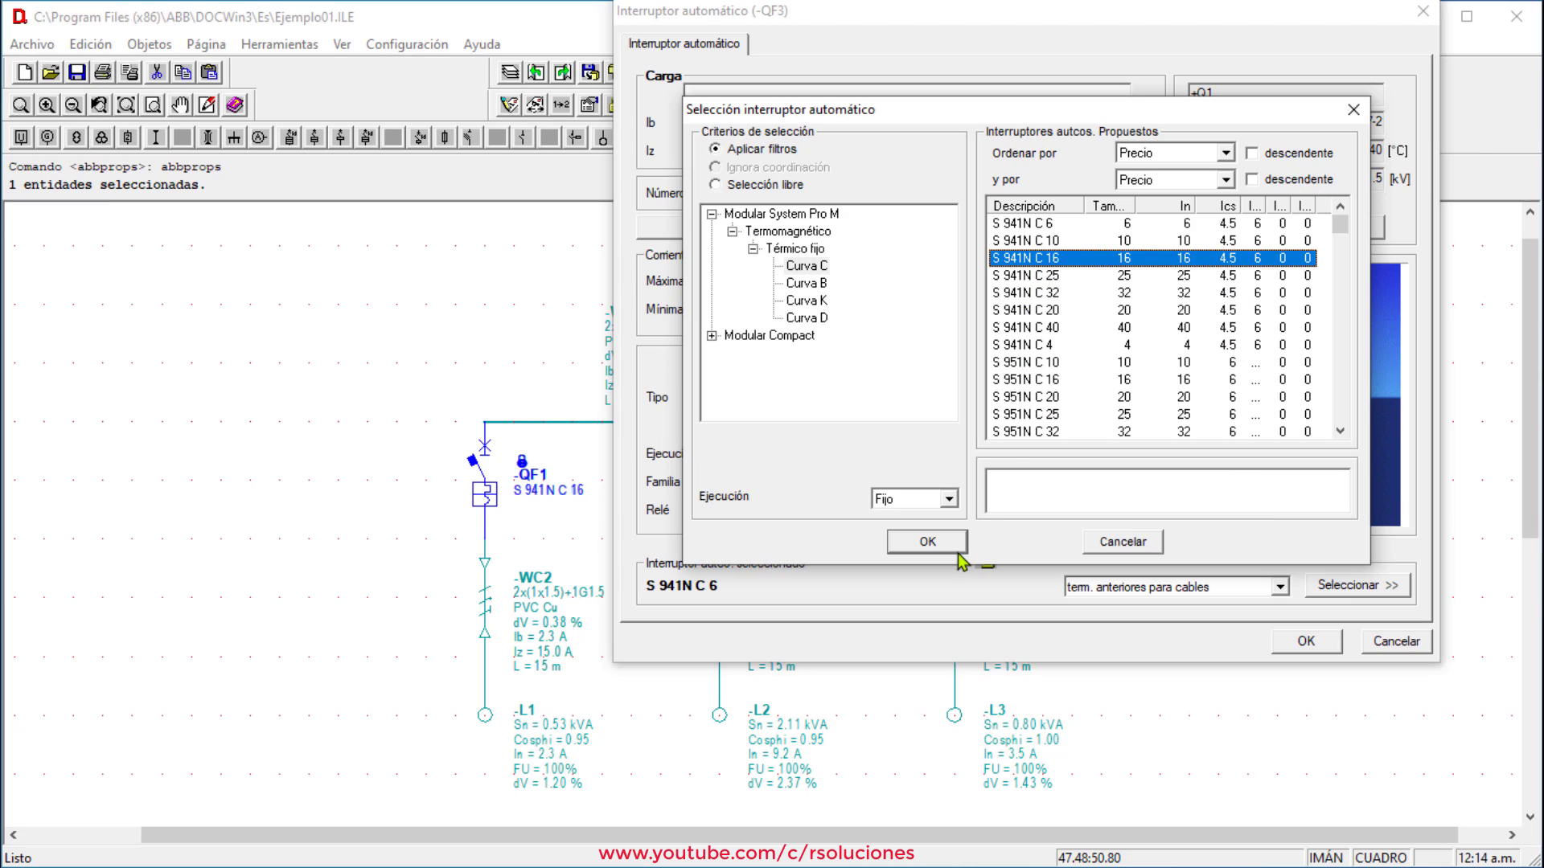
{"action": "left_click", "coordinate": [929, 542]}
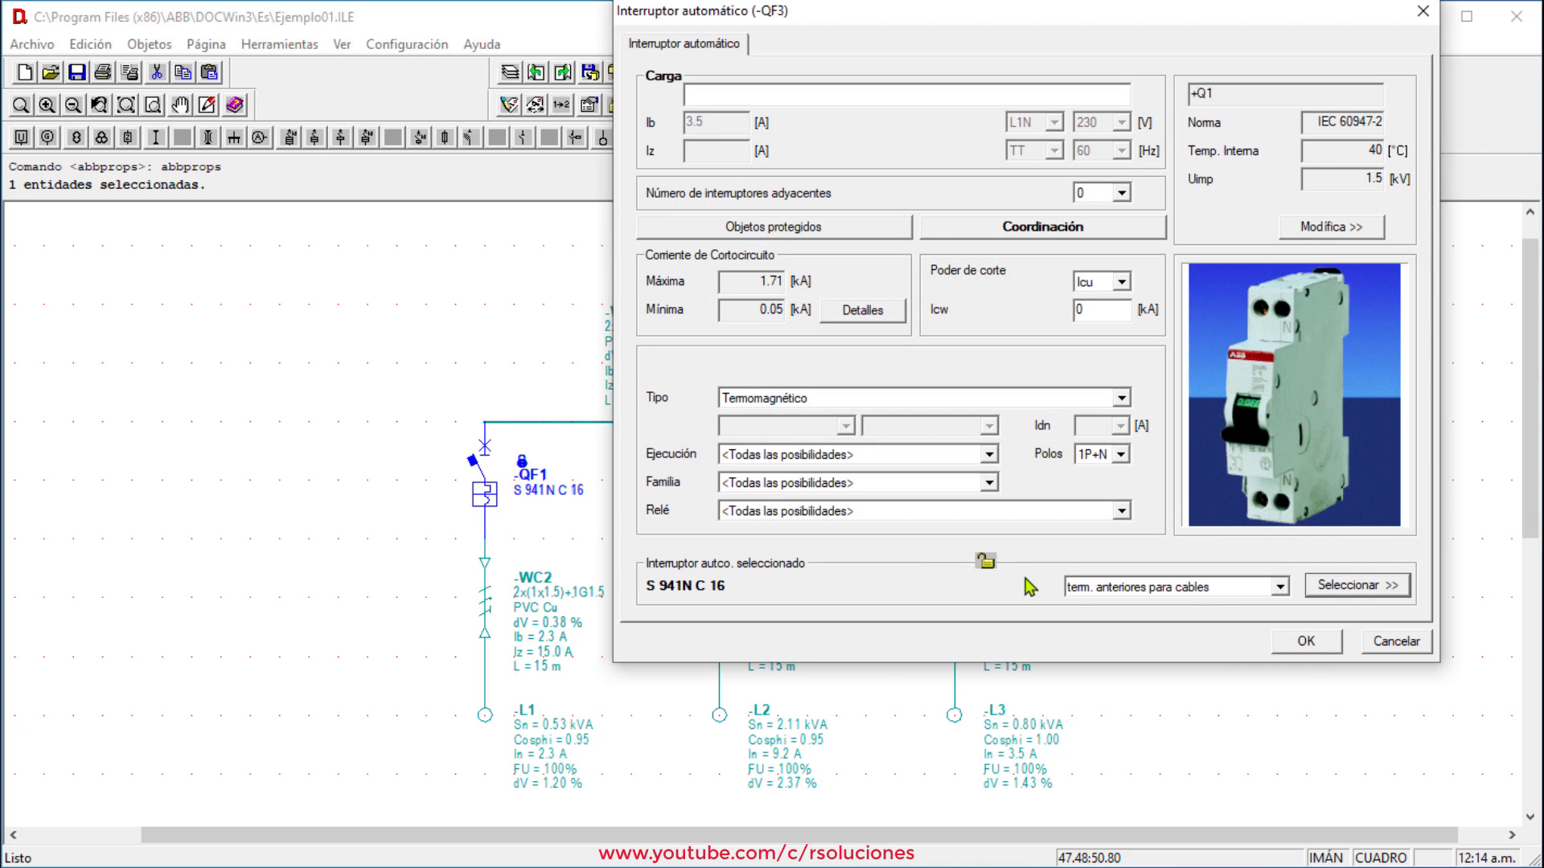
{"action": "left_click", "coordinate": [986, 561]}
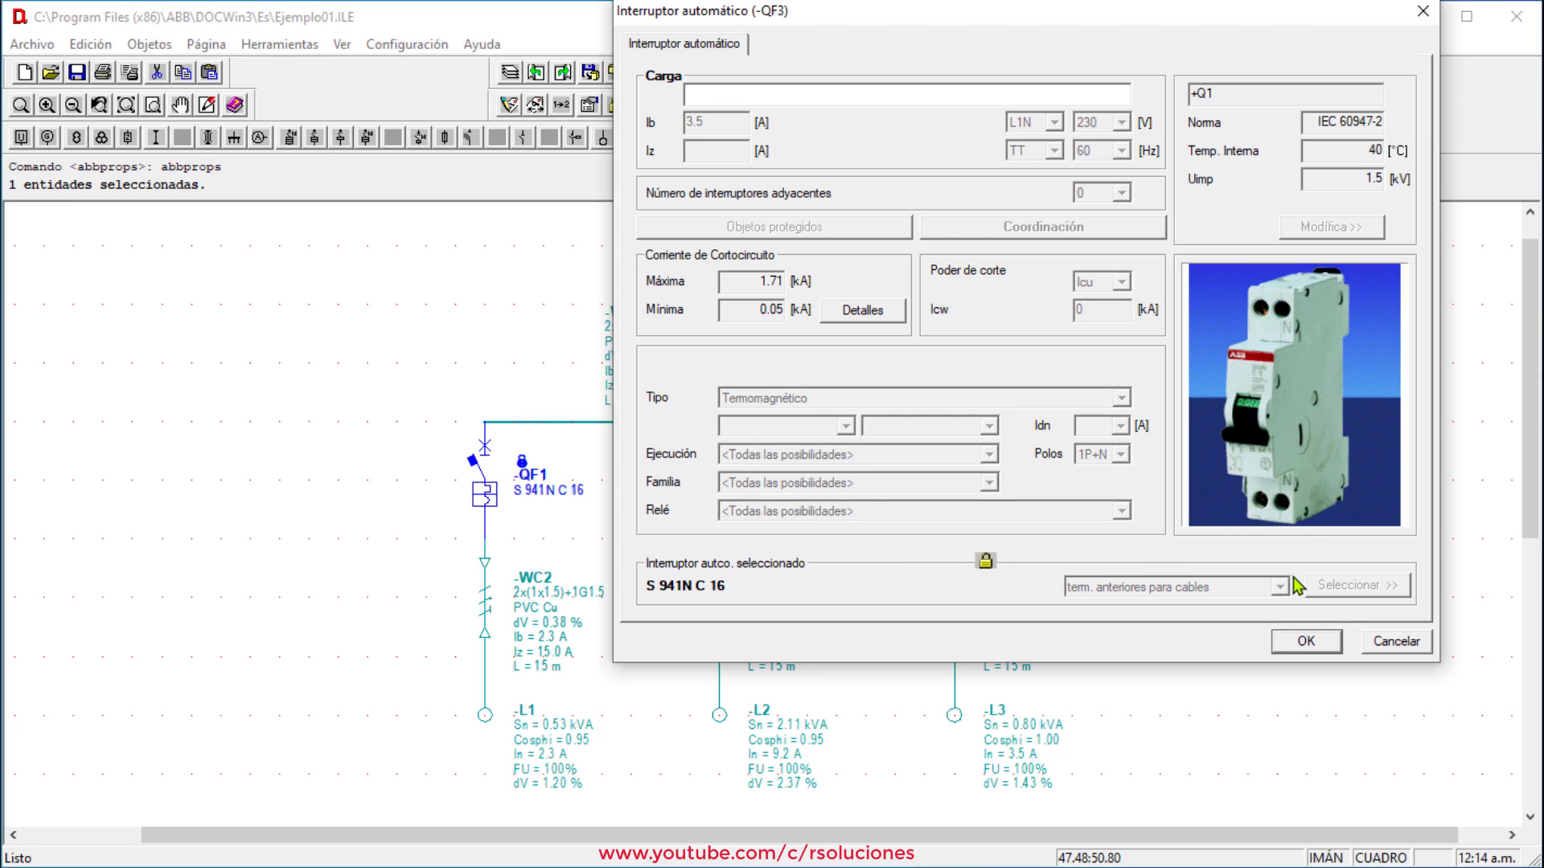
{"action": "left_click", "coordinate": [1309, 642]}
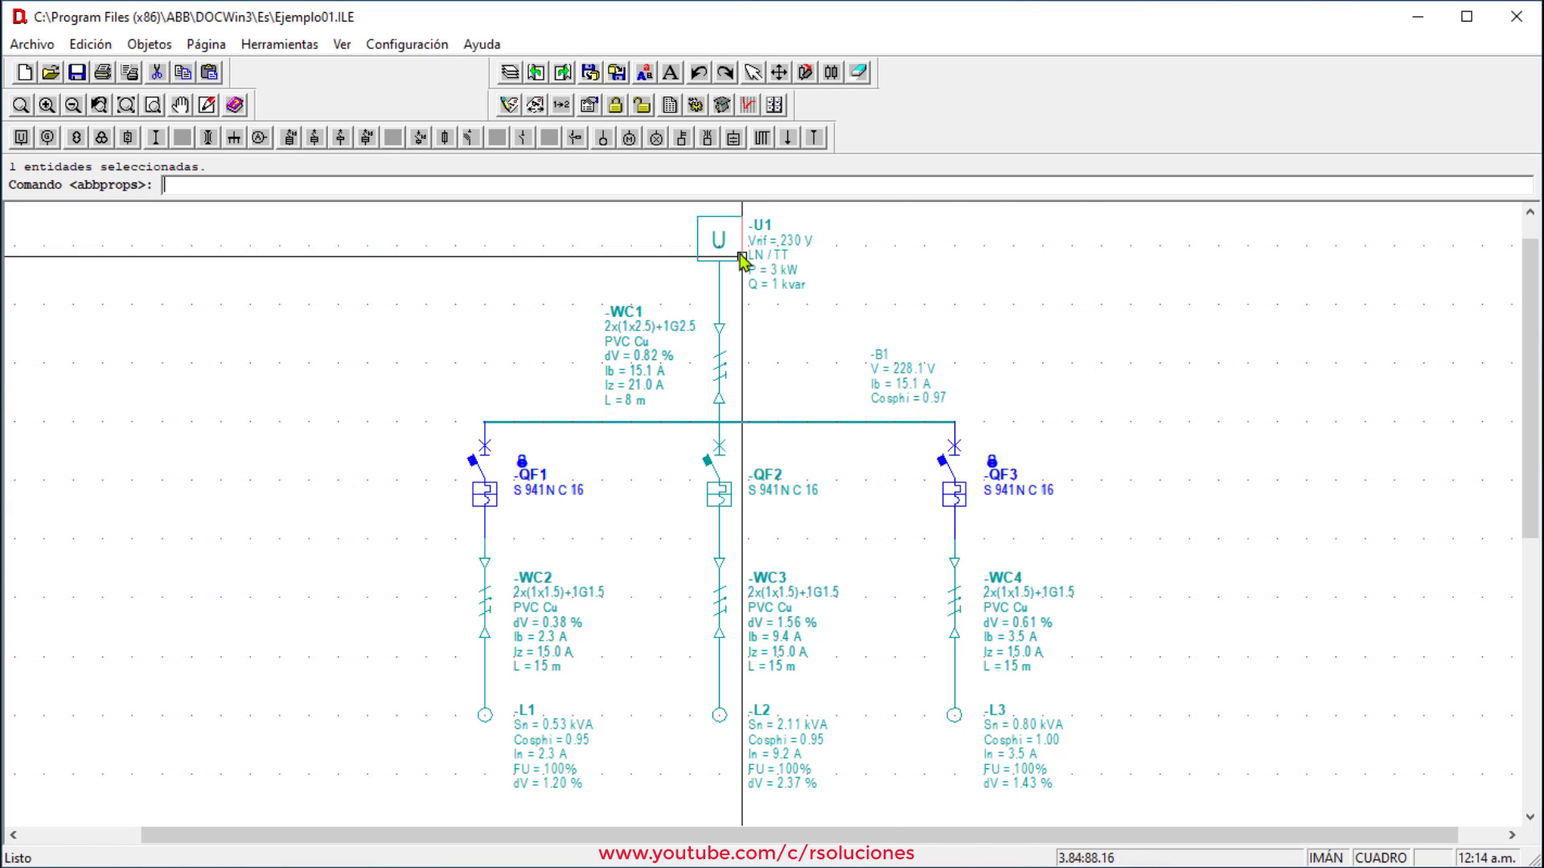
Step: Run the Load-Flow calculation with its preset options to recalculate the network with the locked breakers
{"action": "left_click", "coordinate": [725, 111]}
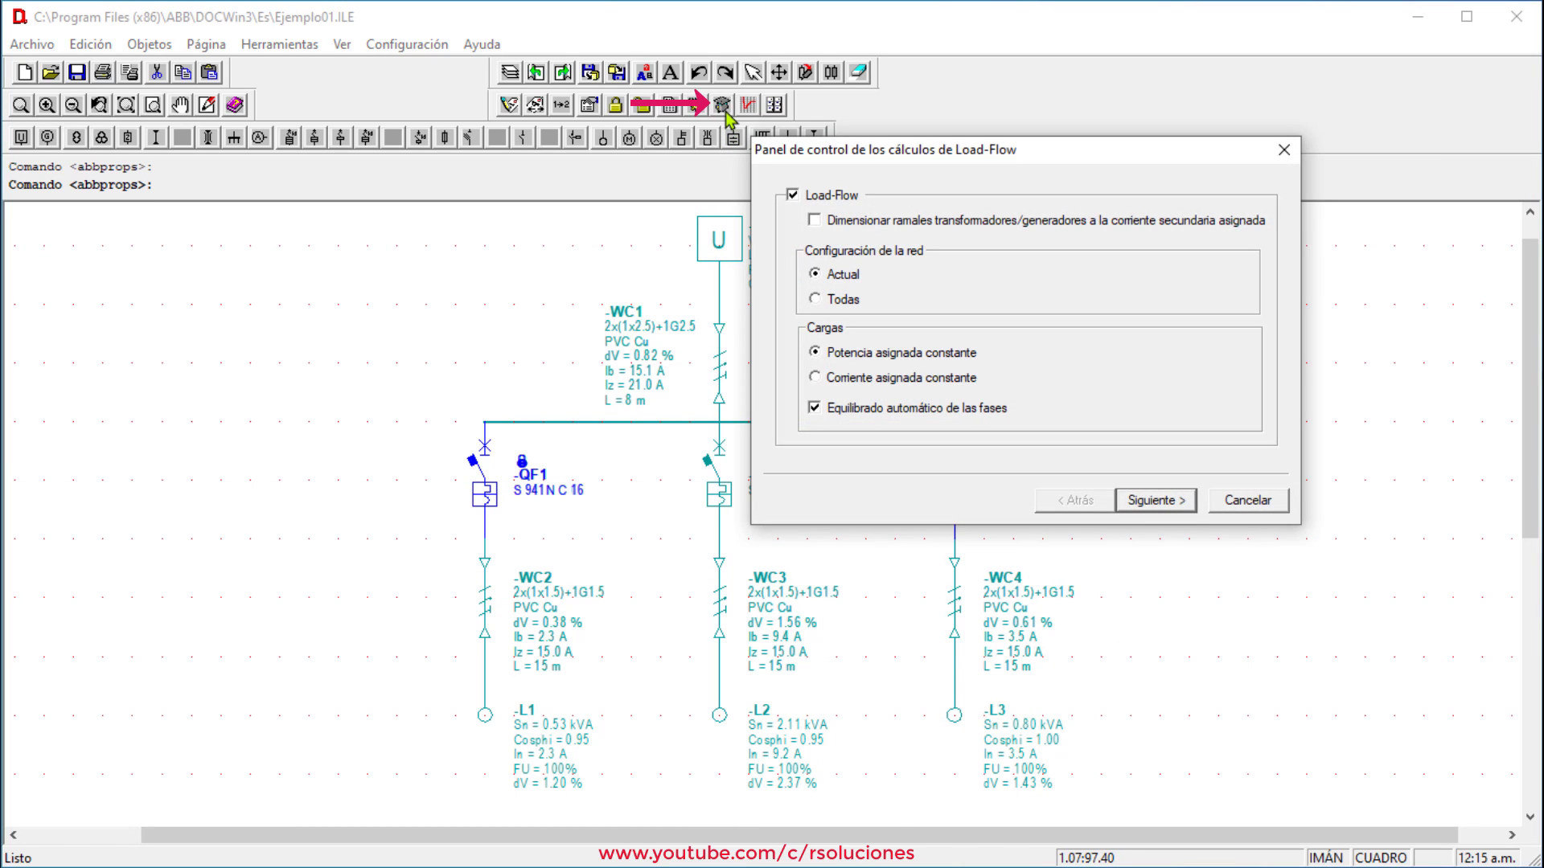
{"action": "key", "text": "Return"}
{"action": "key", "text": "Return"}
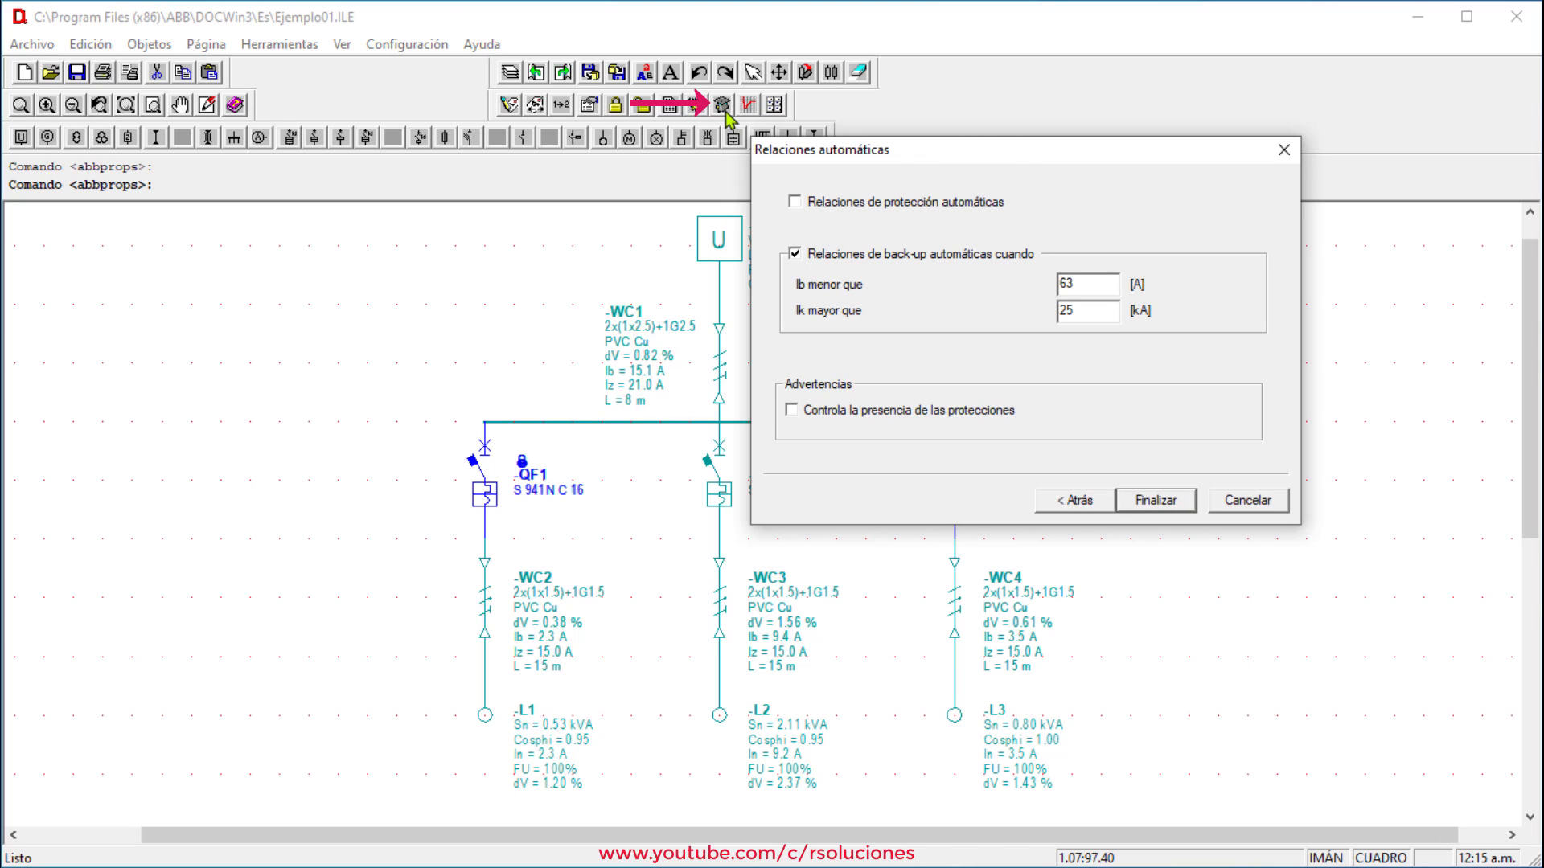
{"action": "key", "text": "Return"}
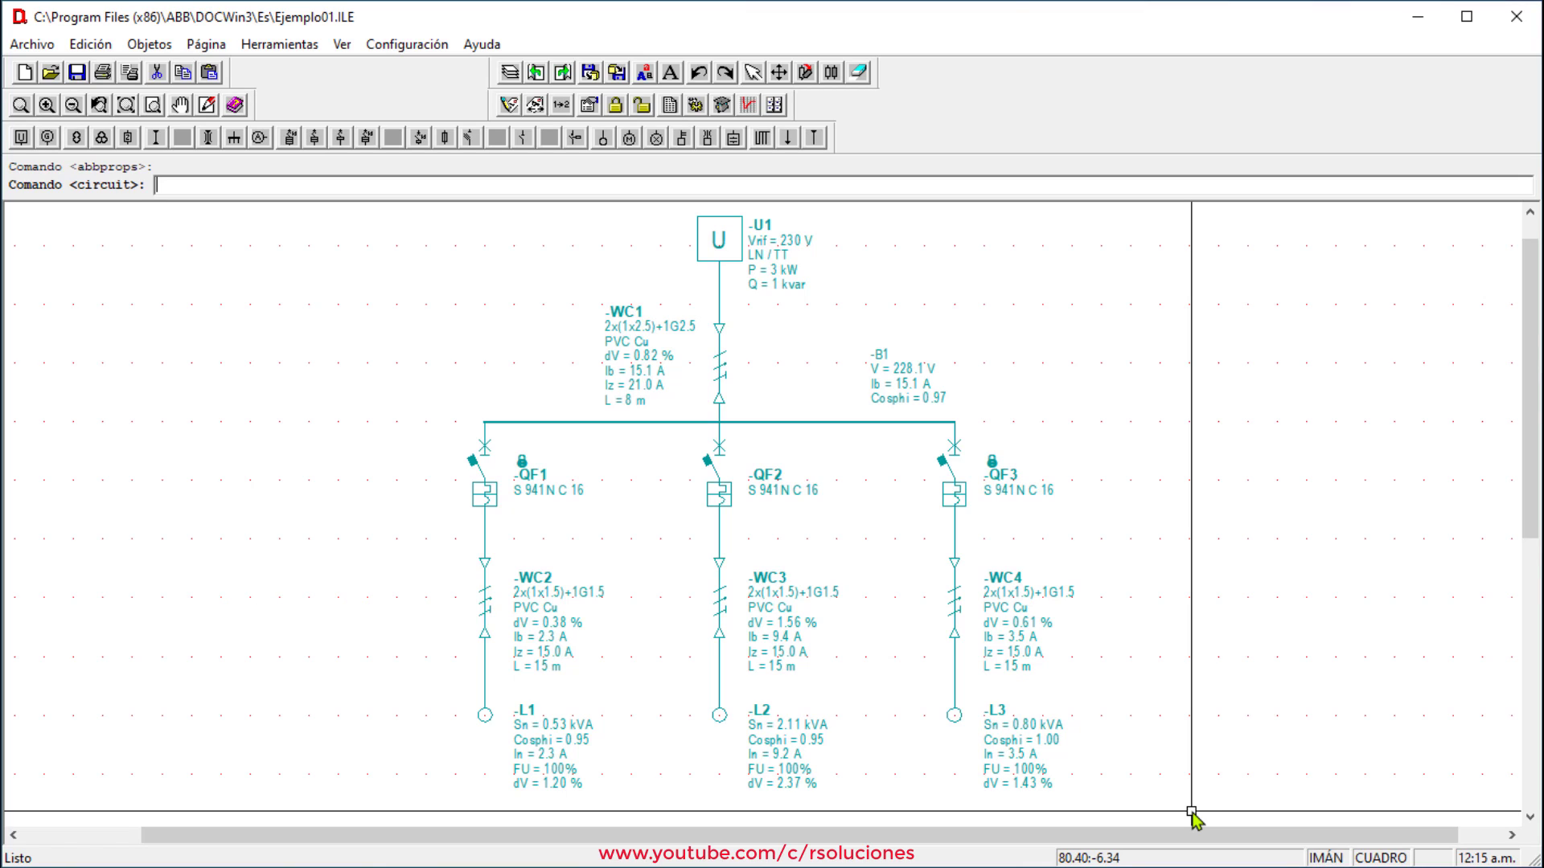
Step: Set the conductor section of cable WC2 to 2.5 mm² and lock the section
{"action": "double_click", "coordinate": [541, 620]}
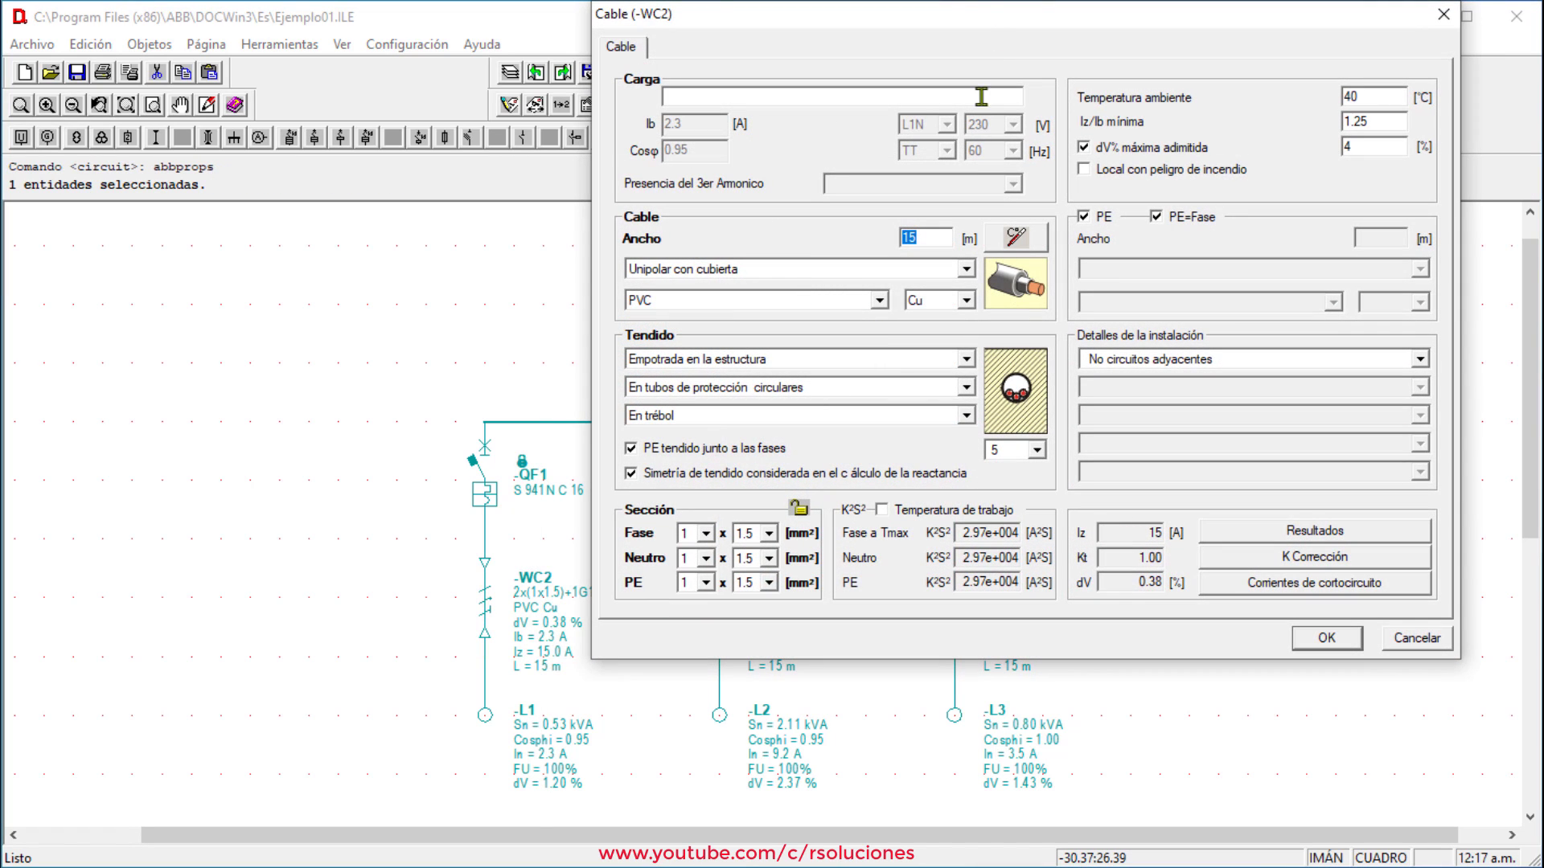
{"action": "left_click", "coordinate": [769, 534]}
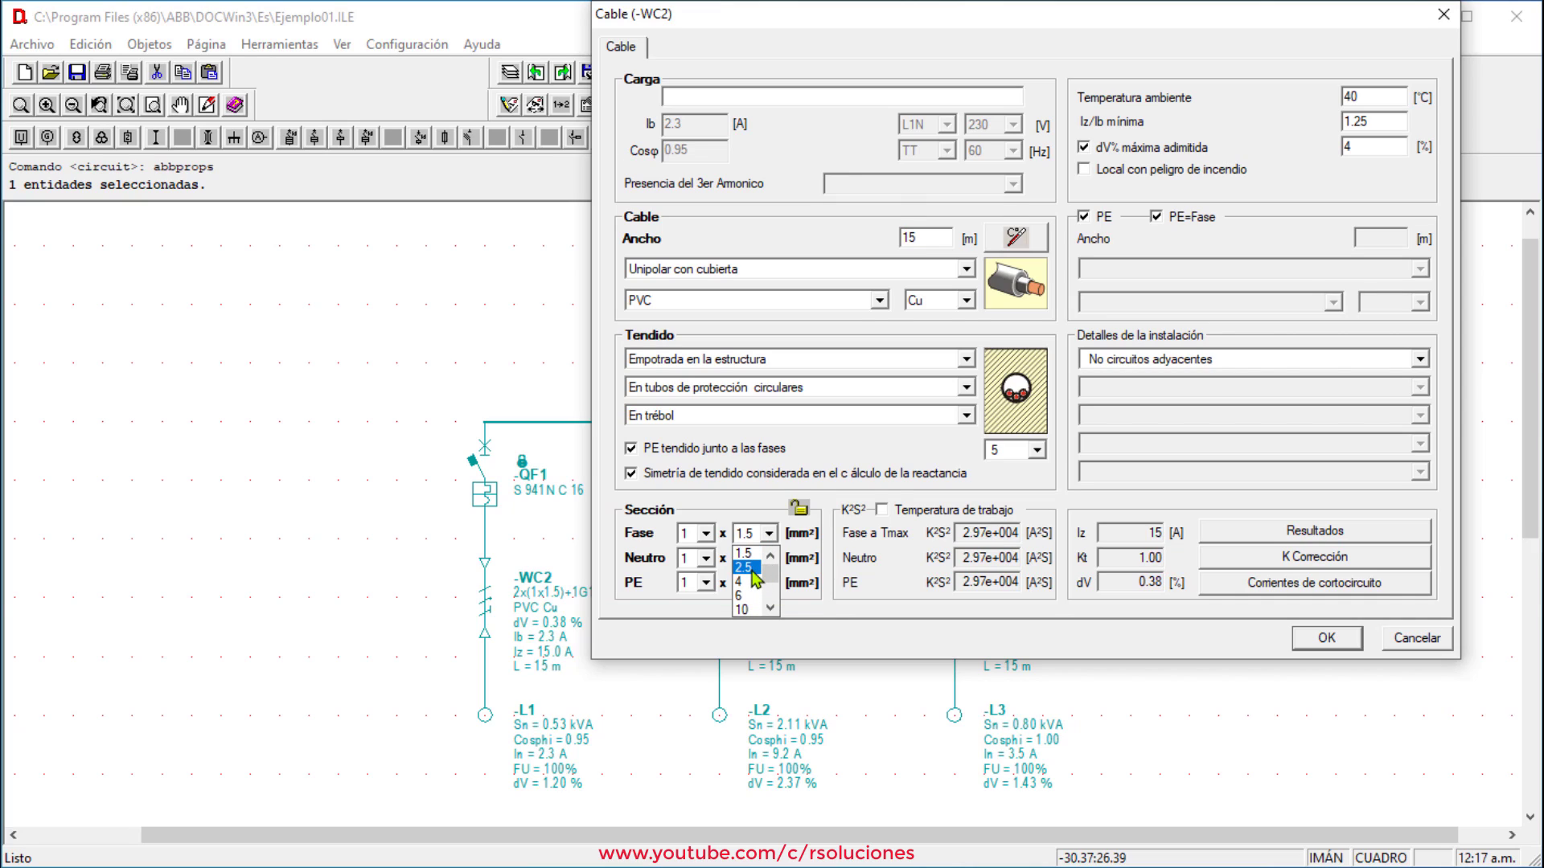
{"action": "left_click", "coordinate": [754, 569]}
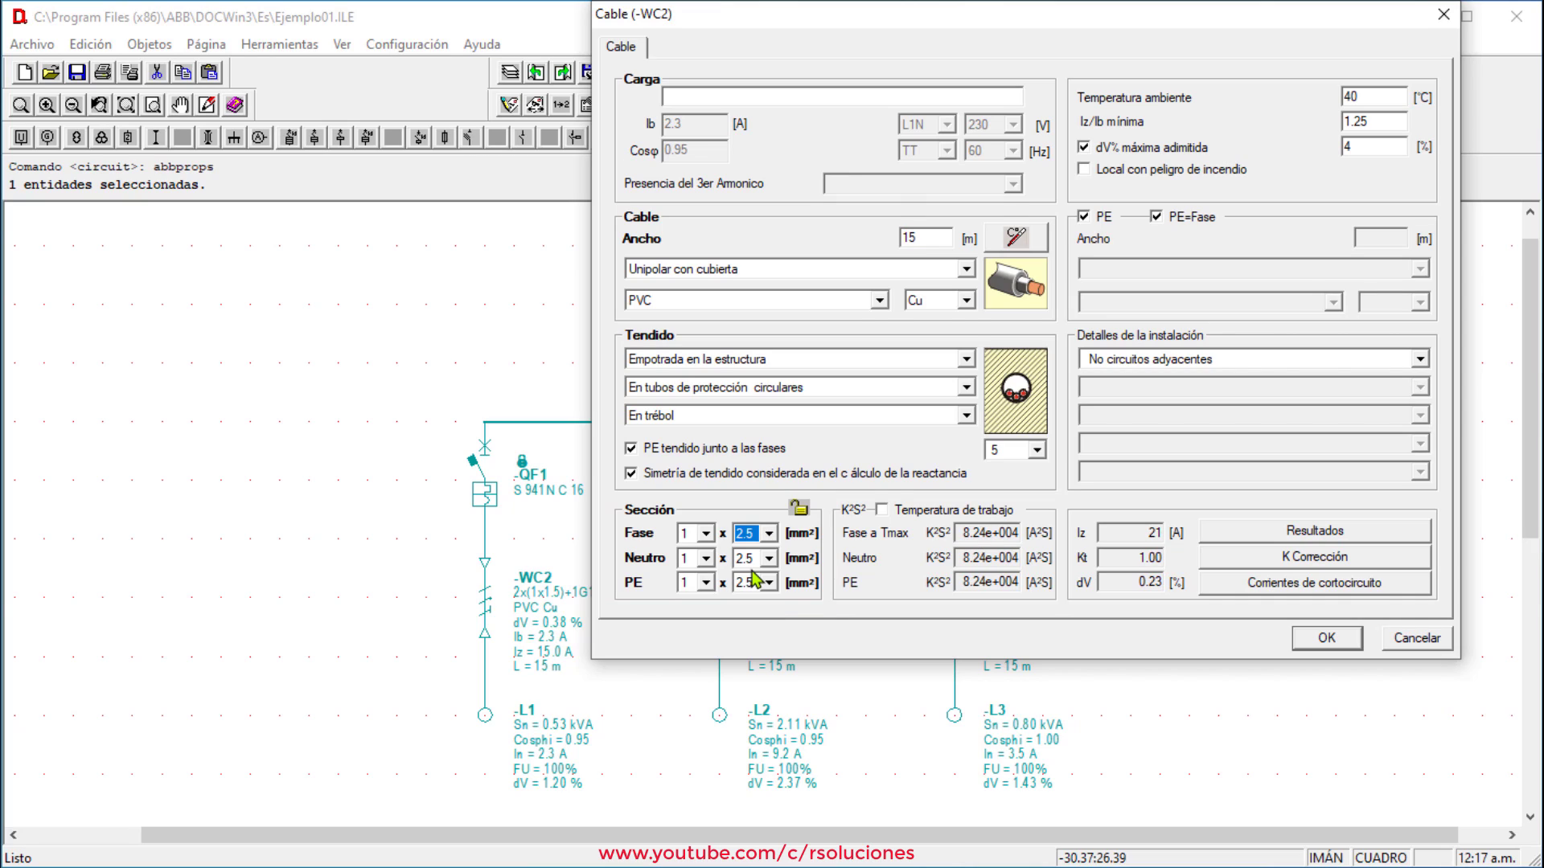
{"action": "left_click", "coordinate": [799, 513]}
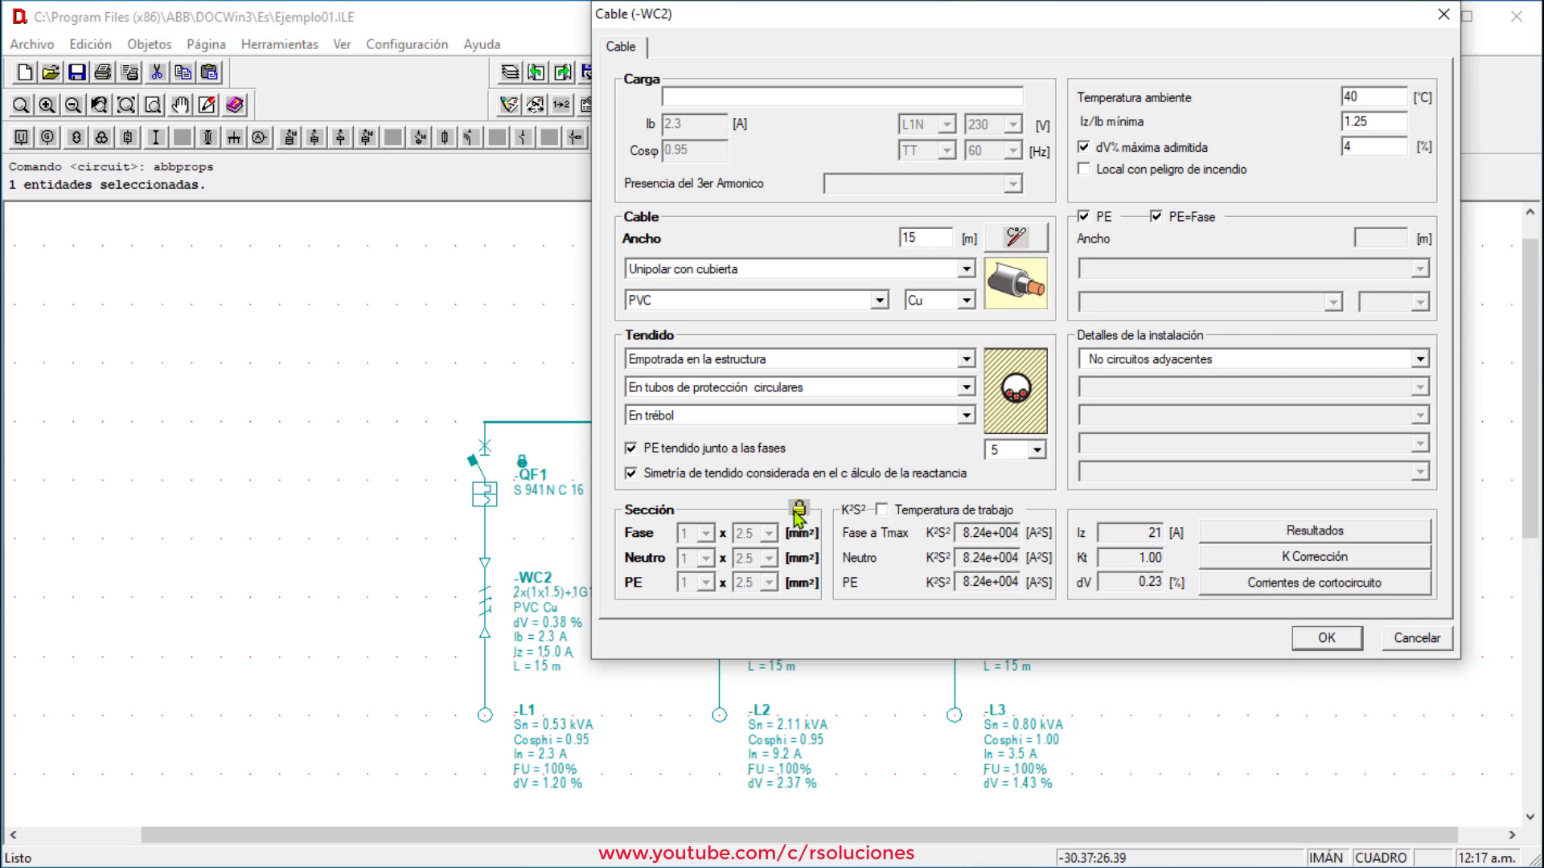
{"action": "left_click", "coordinate": [1356, 641]}
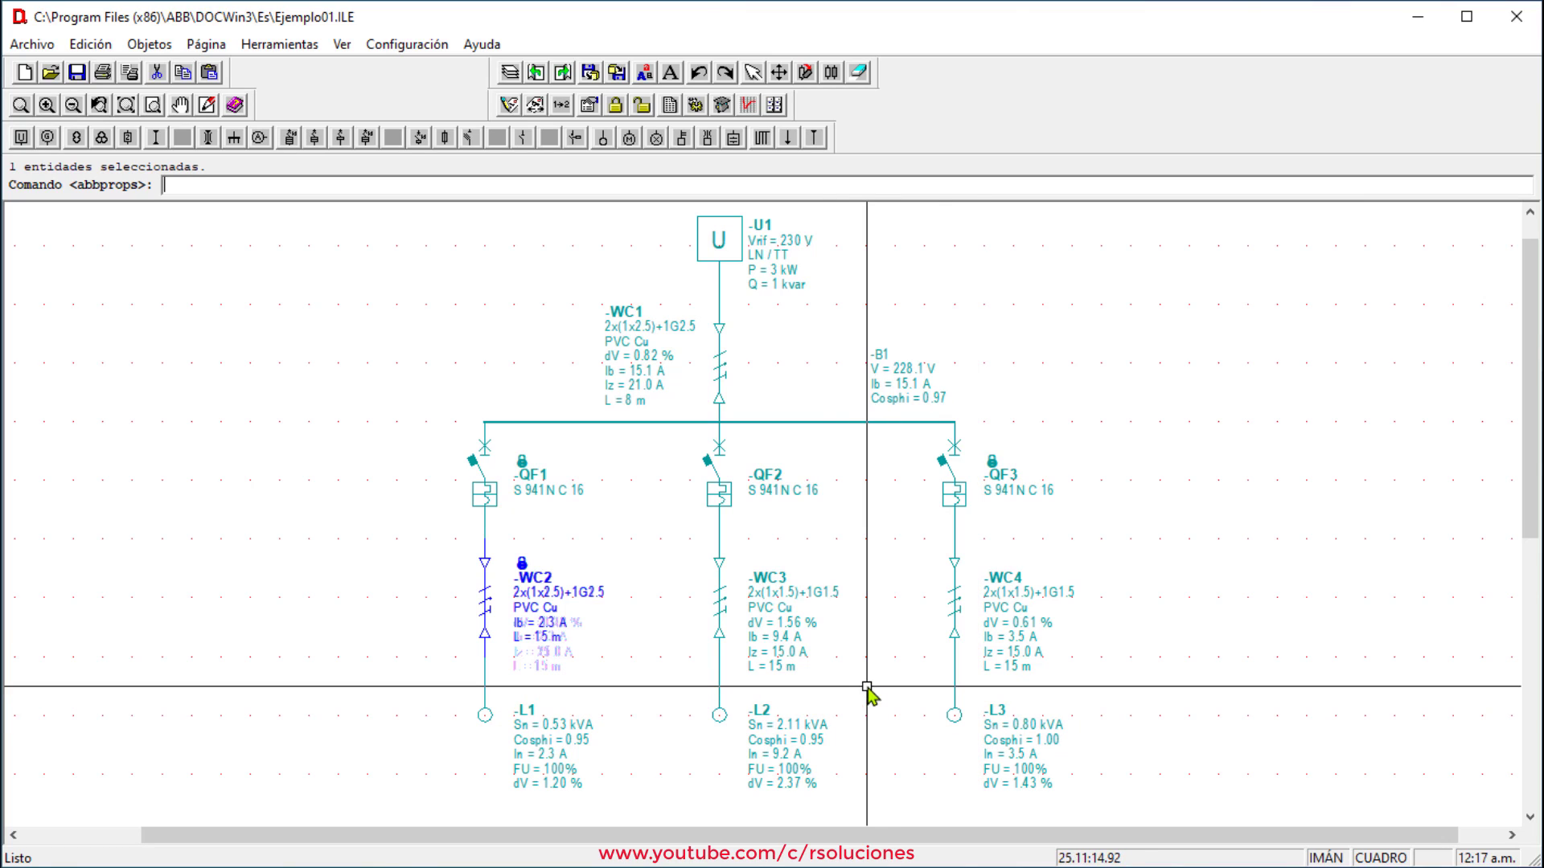
Step: Set the conductor section of cable WC3 to 2.5 mm² and lock the section
{"action": "double_click", "coordinate": [768, 615]}
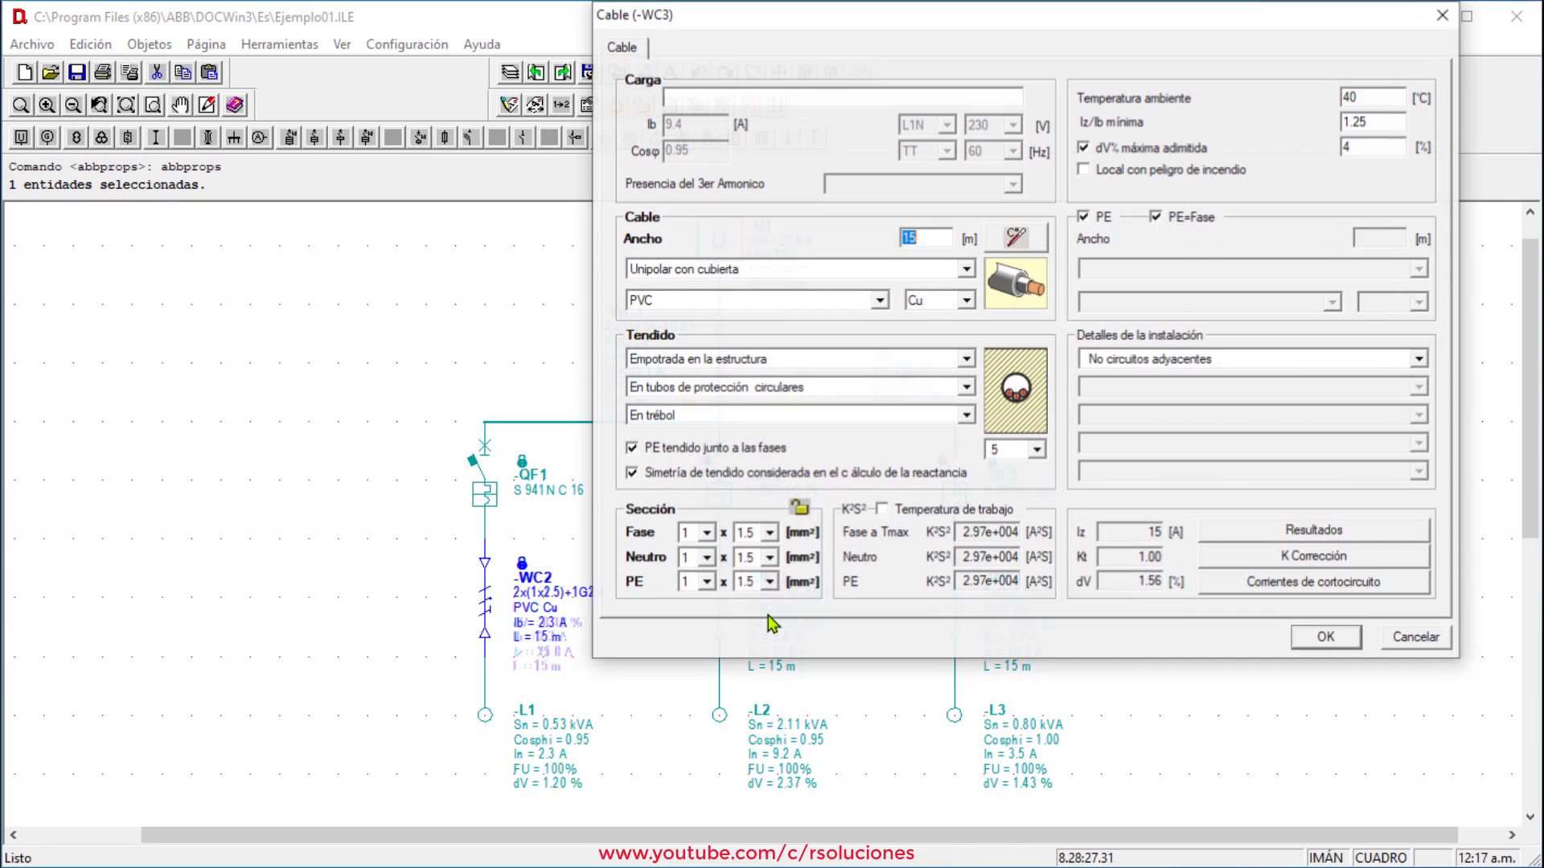
{"action": "left_click", "coordinate": [769, 534]}
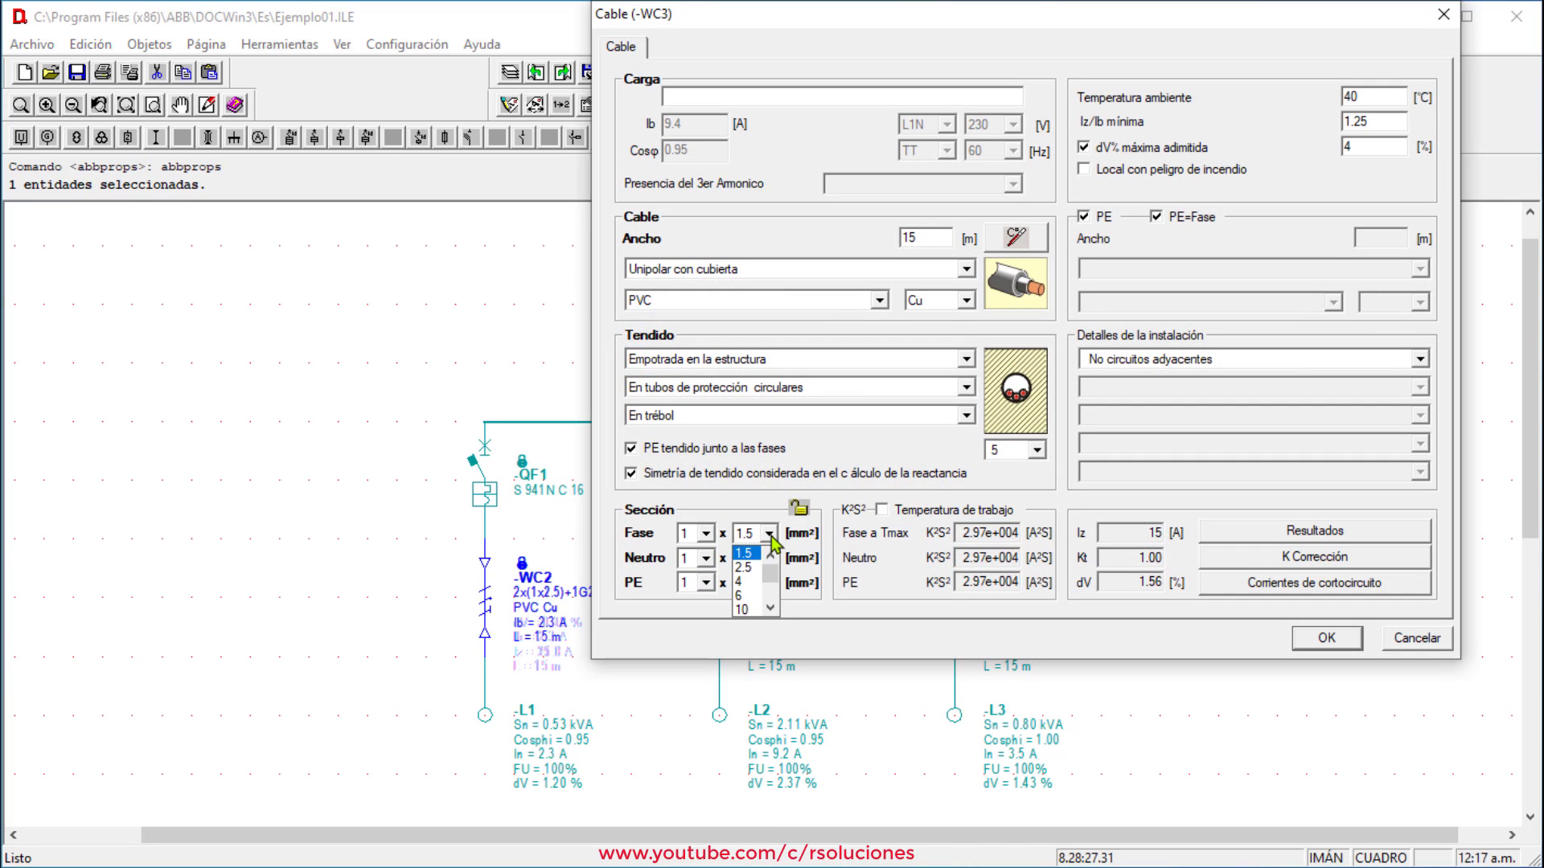
{"action": "left_click", "coordinate": [744, 568]}
{"action": "left_click", "coordinate": [761, 579]}
{"action": "left_click", "coordinate": [761, 579]}
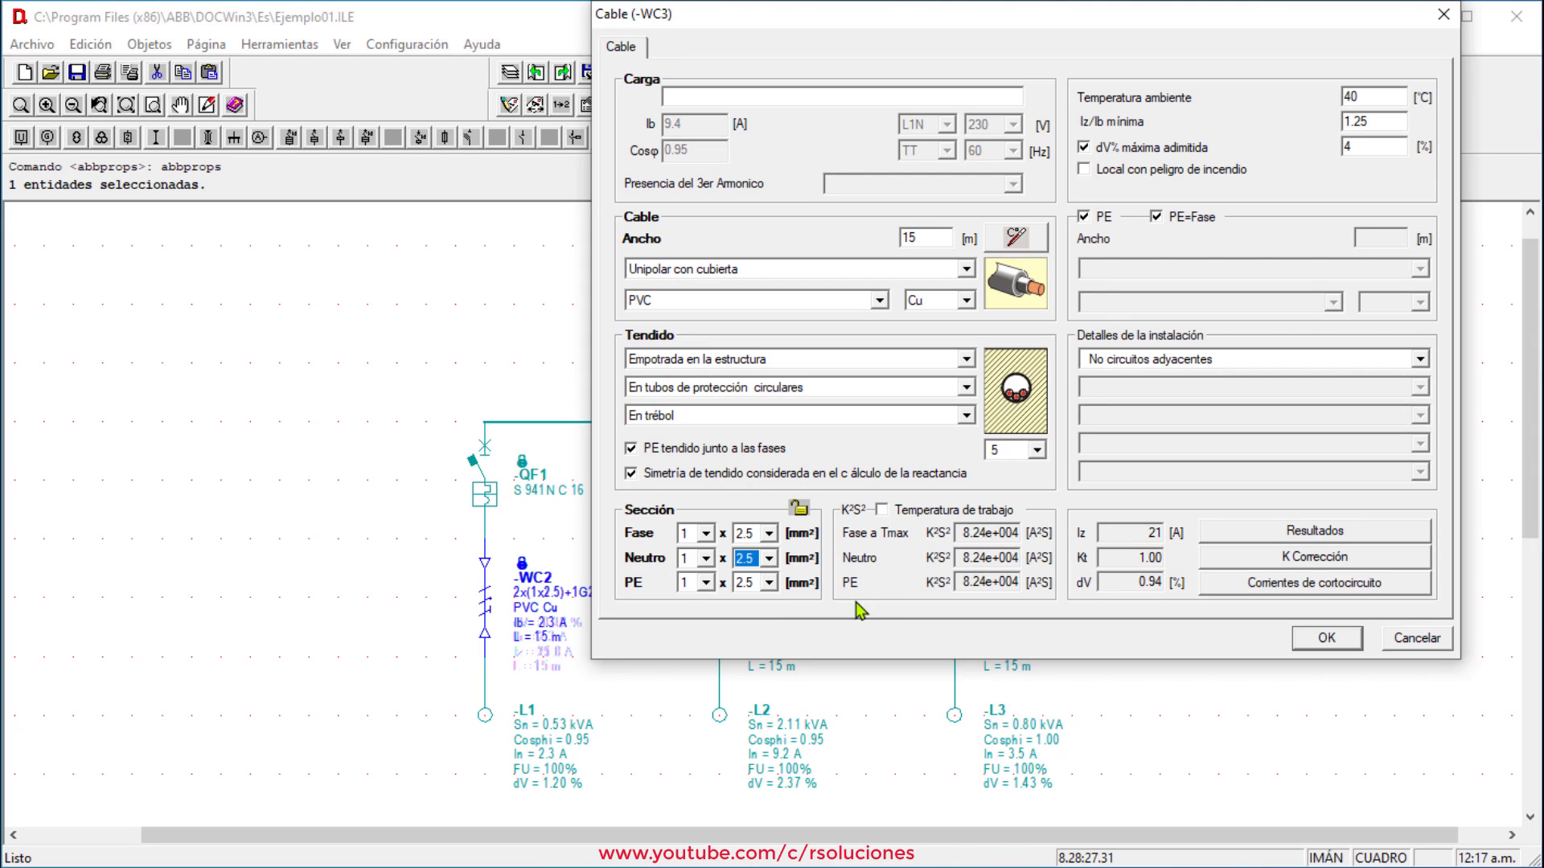
{"action": "left_click", "coordinate": [800, 510]}
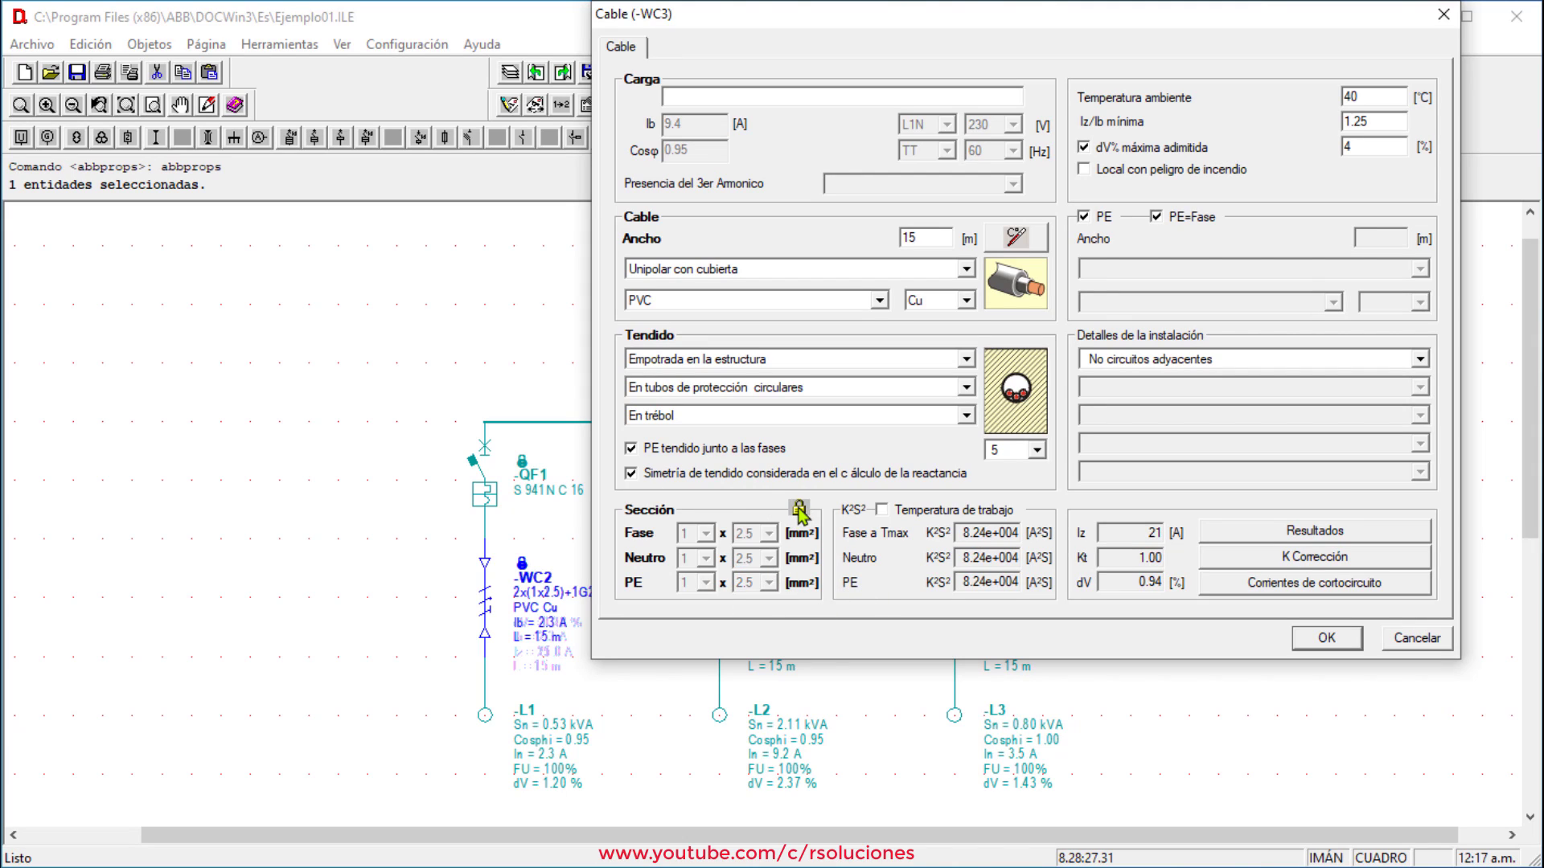
{"action": "left_click", "coordinate": [1341, 639]}
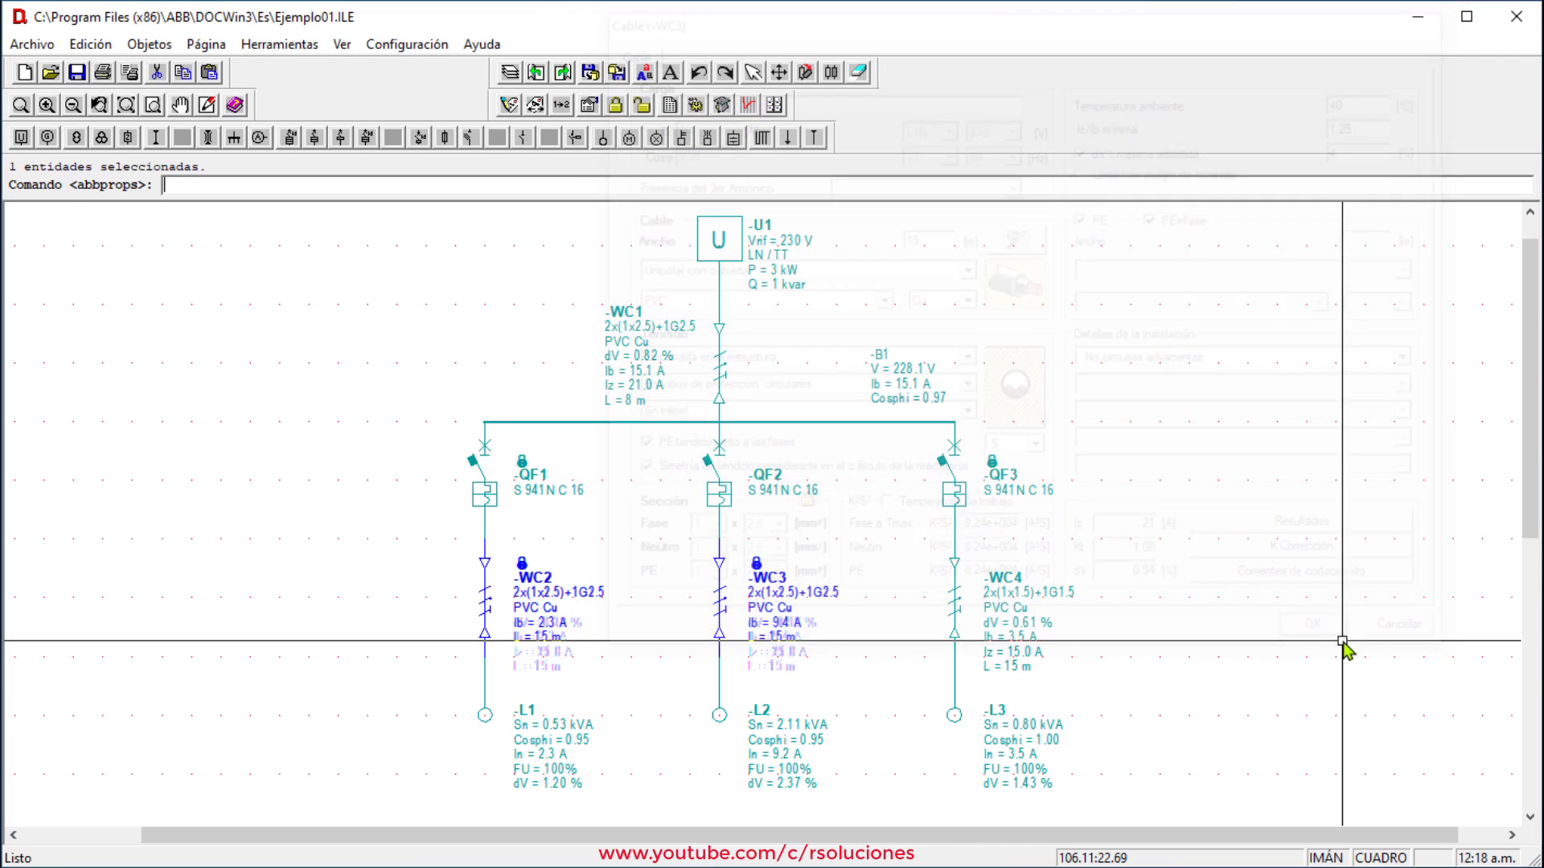
Step: Set the conductor section of cable WC4 to 2.5 mm² and lock the section
{"action": "double_click", "coordinate": [1018, 616]}
{"action": "left_click", "coordinate": [769, 534]}
{"action": "left_click", "coordinate": [770, 562]}
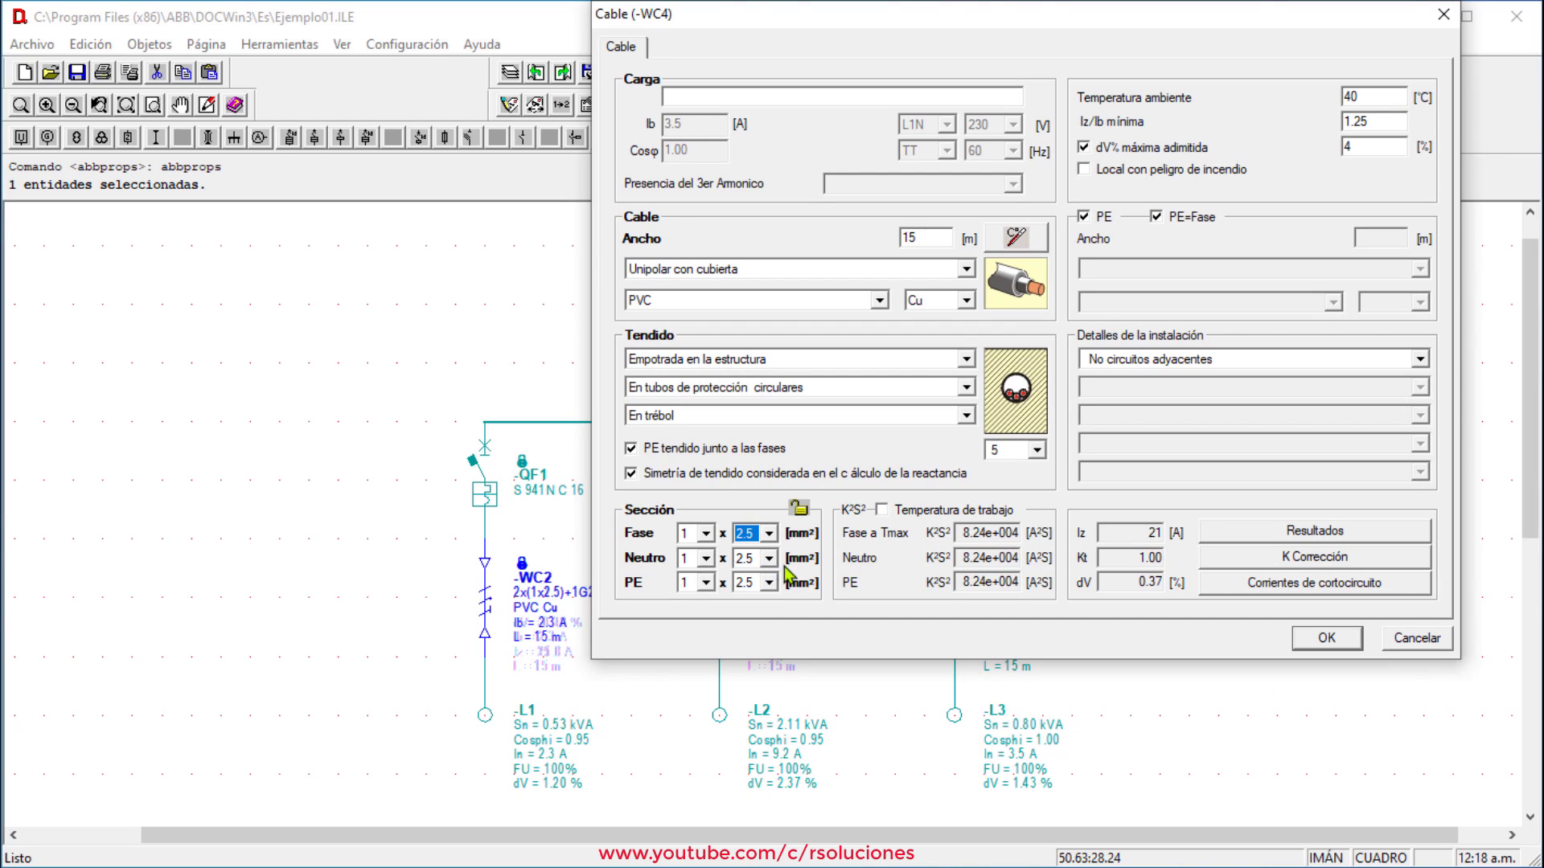
{"action": "left_click", "coordinate": [799, 510]}
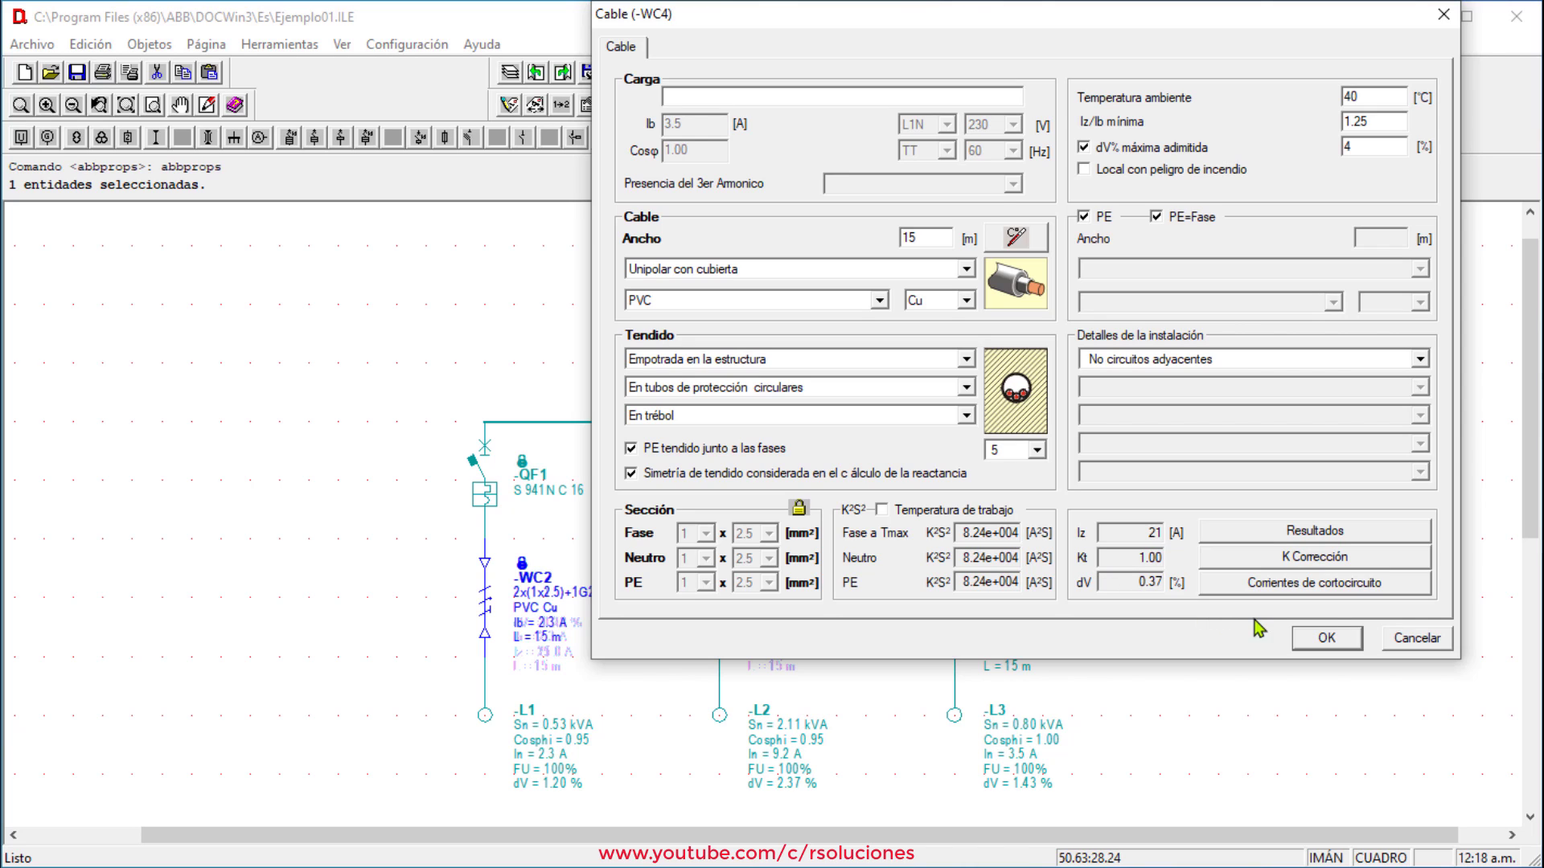
{"action": "left_click", "coordinate": [1325, 639]}
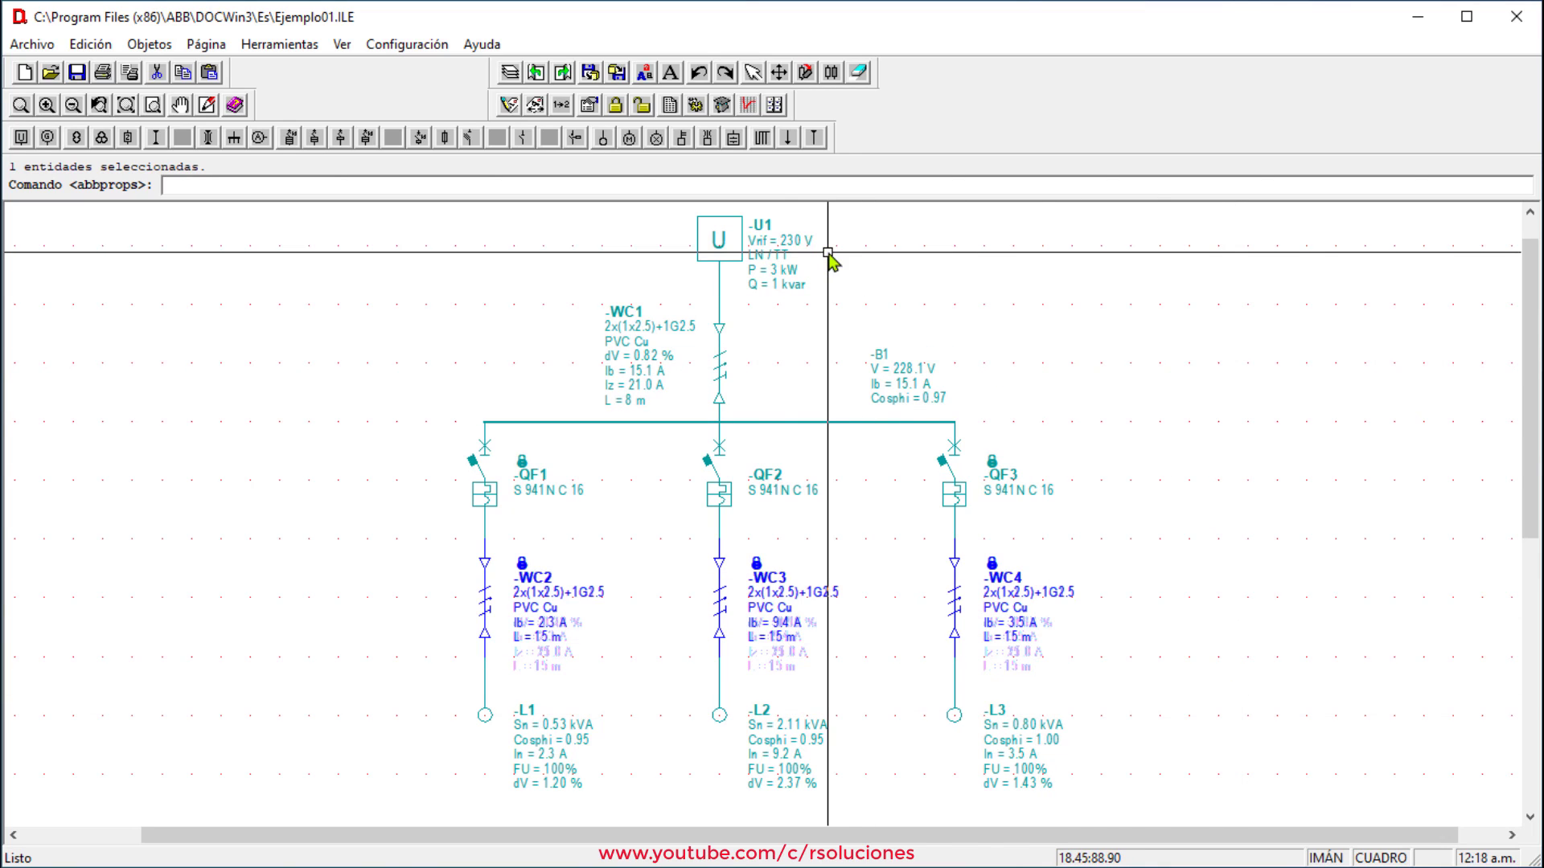
Step: Rerun the Load-Flow calculation with its preset options so the network uses the locked cable sections
{"action": "left_click", "coordinate": [721, 105]}
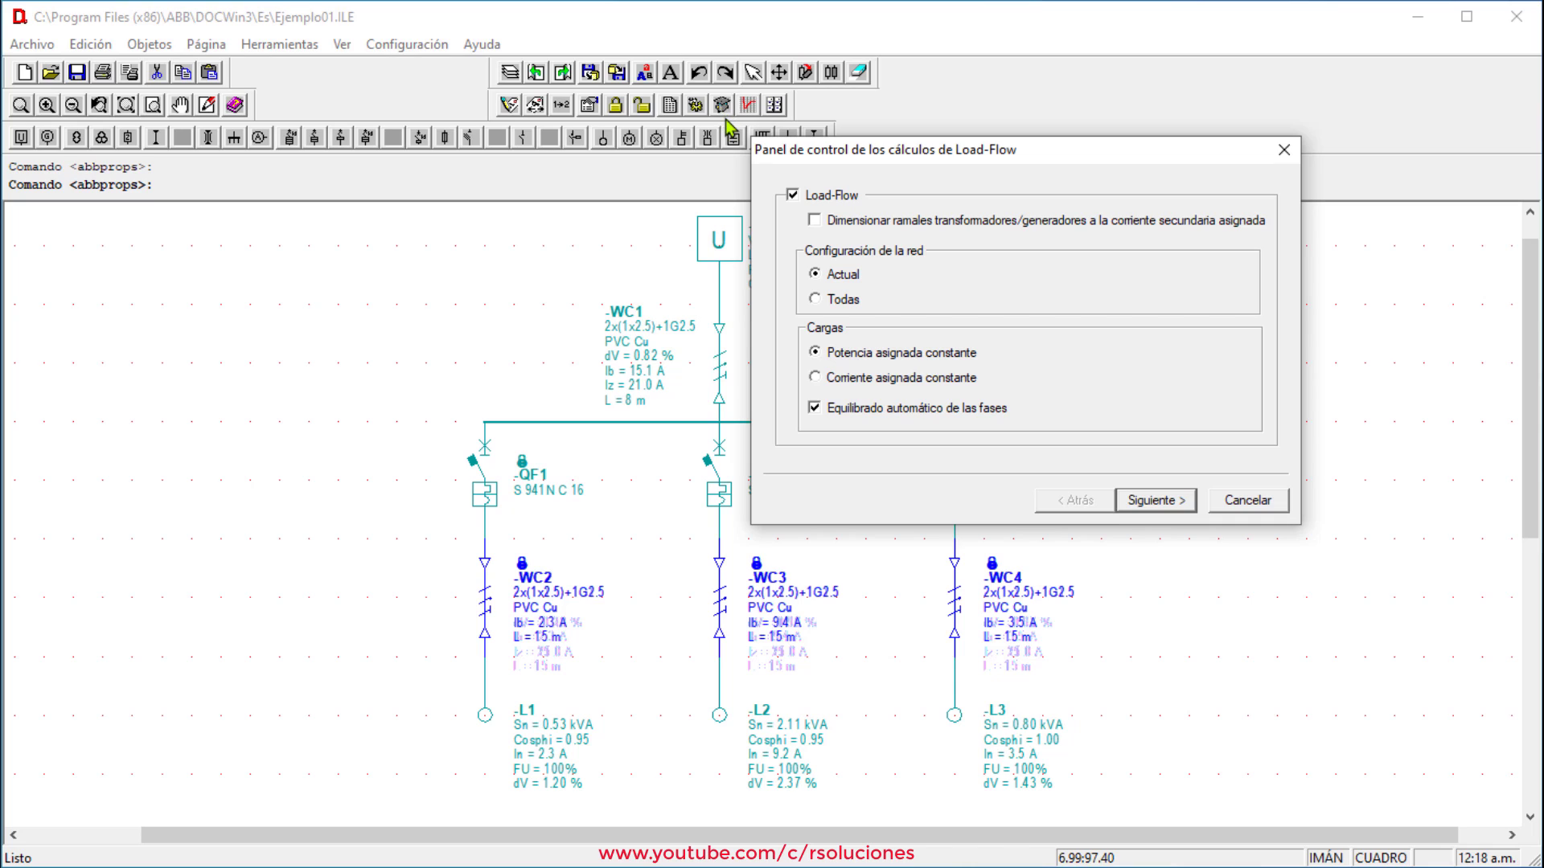
{"action": "key", "text": "Return"}
{"action": "key", "text": "Return"}
{"action": "key", "text": "Return"}
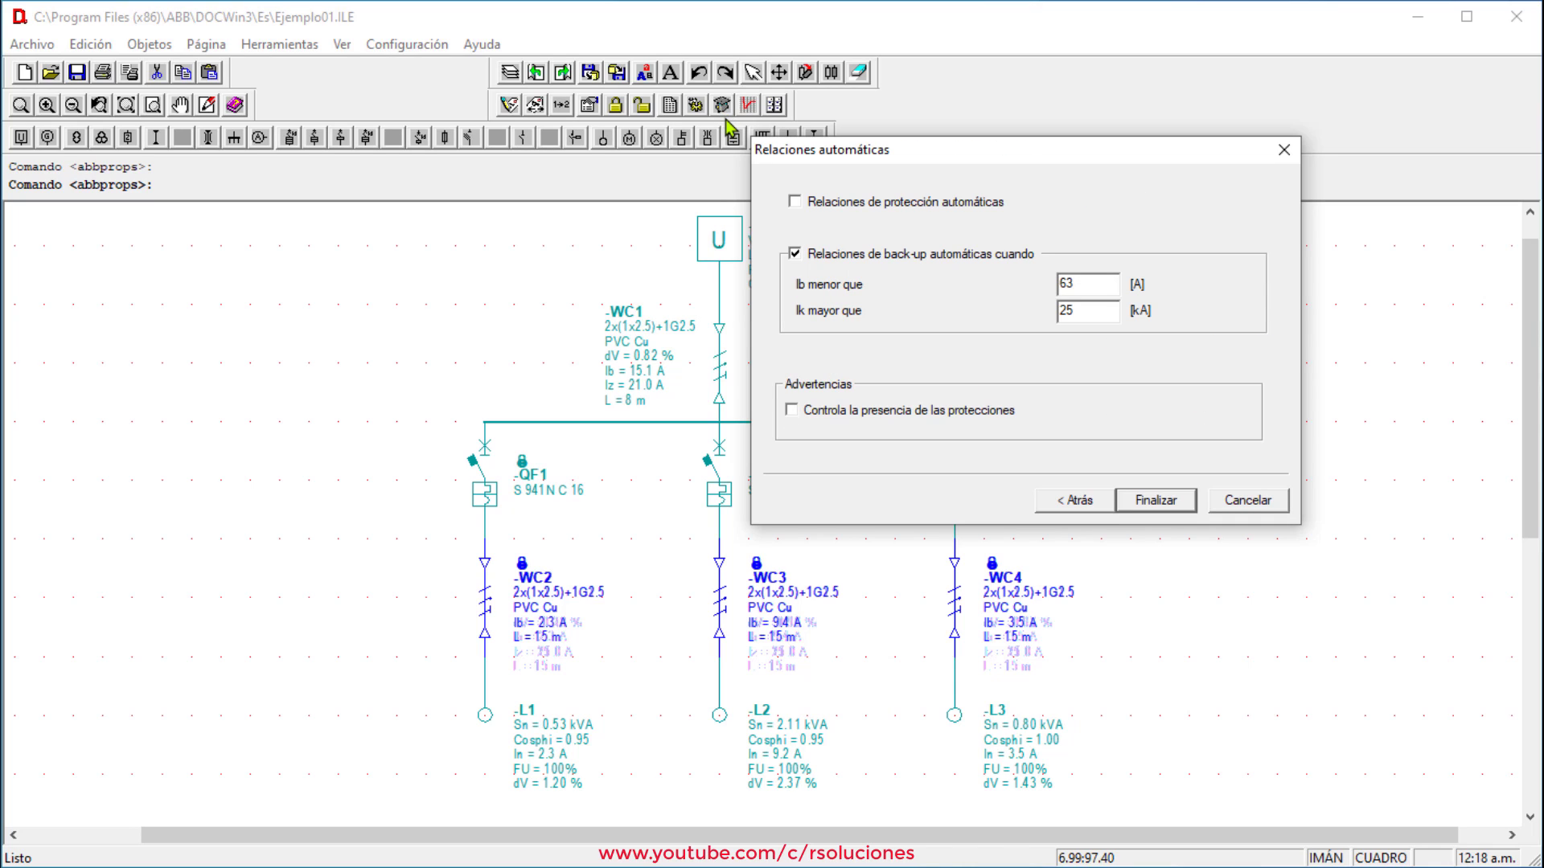